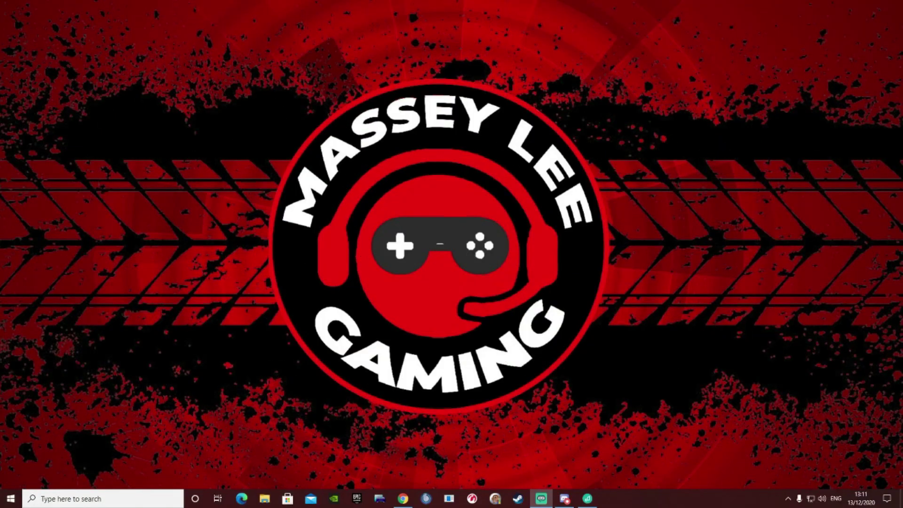
# Launch Chrome from the taskbar and move its window to the screen centre
pyautogui.click(587, 499)
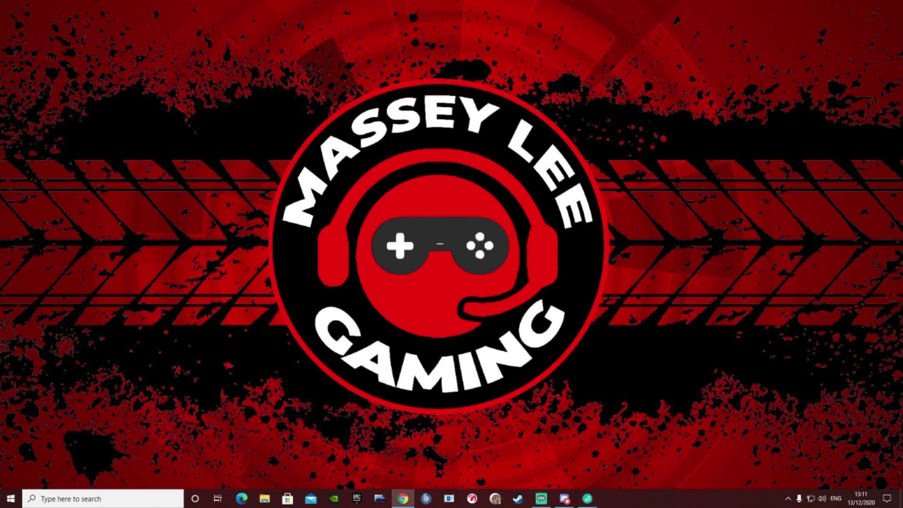
pyautogui.moveTo(867, 16); pyautogui.dragTo(505, 31)
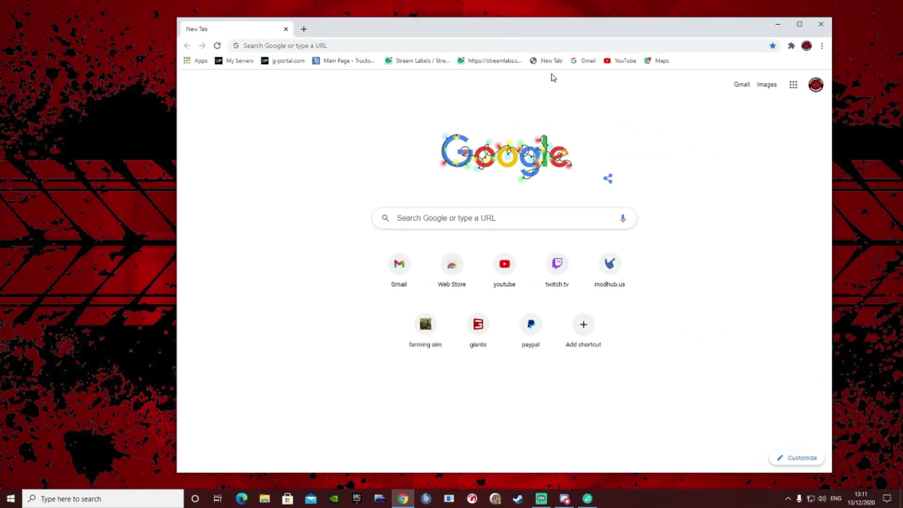
# Maximize Chrome and run a Google search for 'live bot'
pyautogui.click(799, 24)
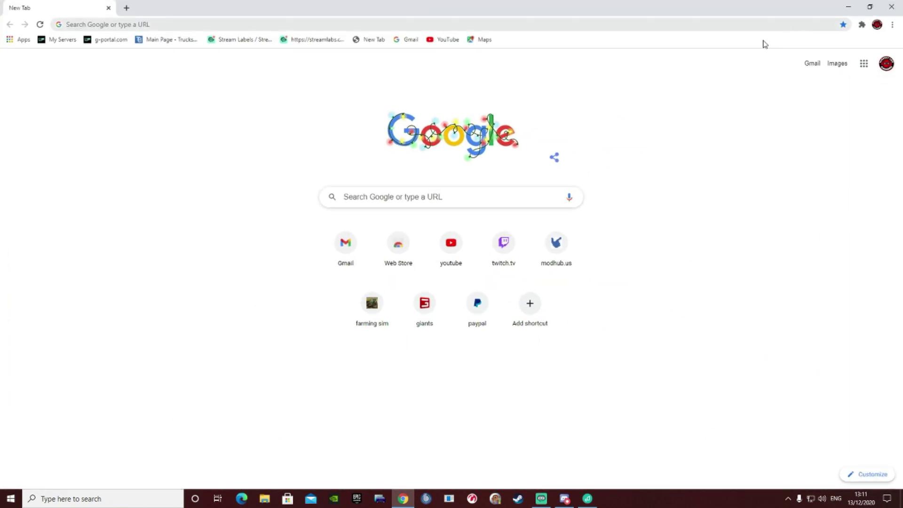
pyautogui.click(479, 196)
pyautogui.write('live b')
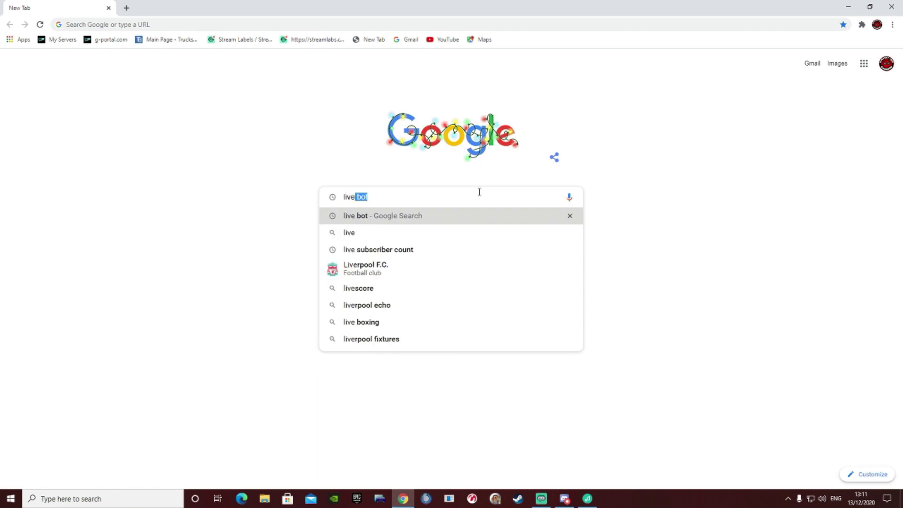
pyautogui.write('ot')
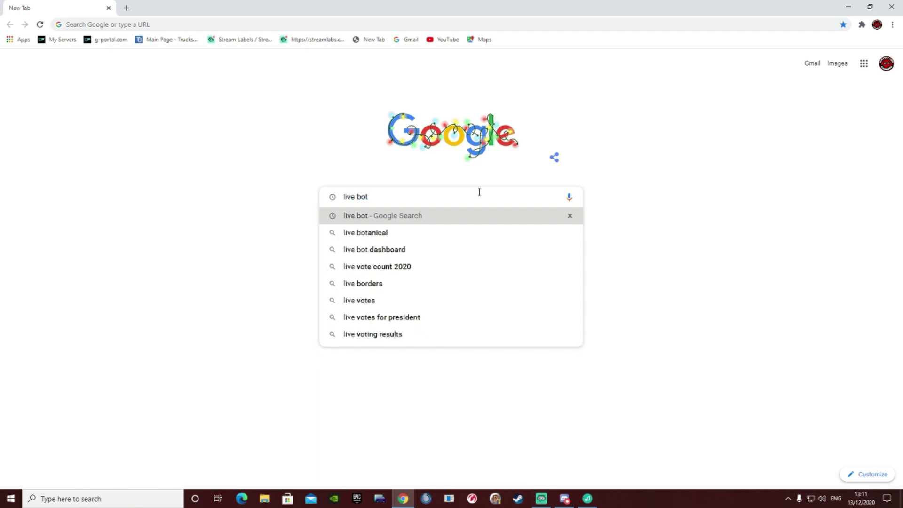
pyautogui.press('Return')
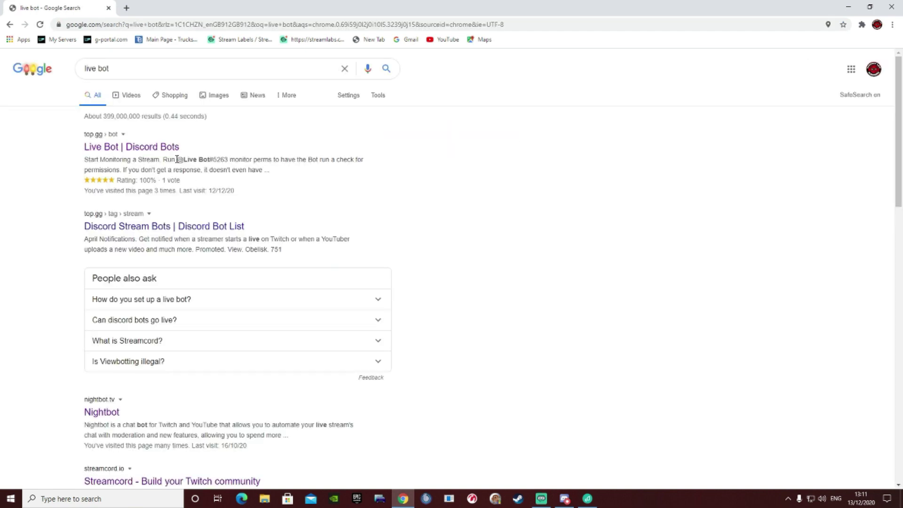
pyautogui.click(130, 147)
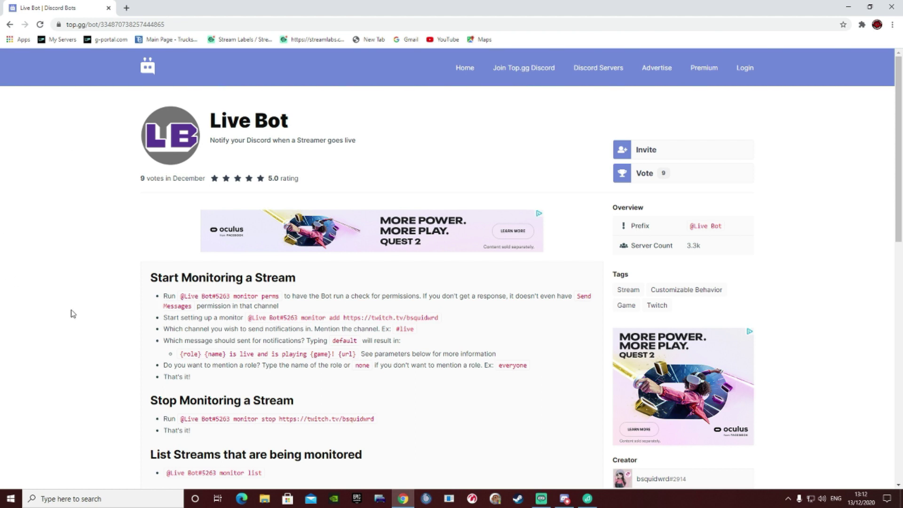
pyautogui.scroll(-2, 77, 316)
pyautogui.scroll(3, 92, 296)
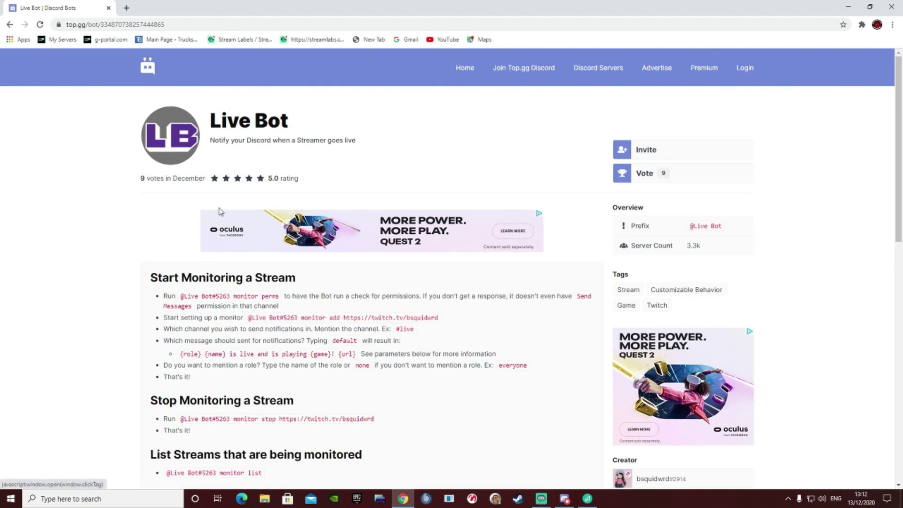
pyautogui.scroll(-2, 232, 261)
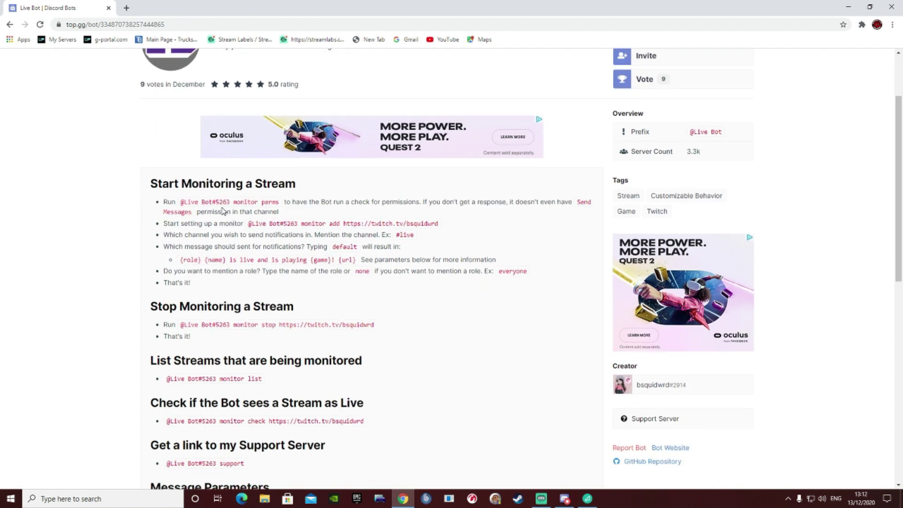
pyautogui.moveTo(280, 201); pyautogui.dragTo(183, 202)
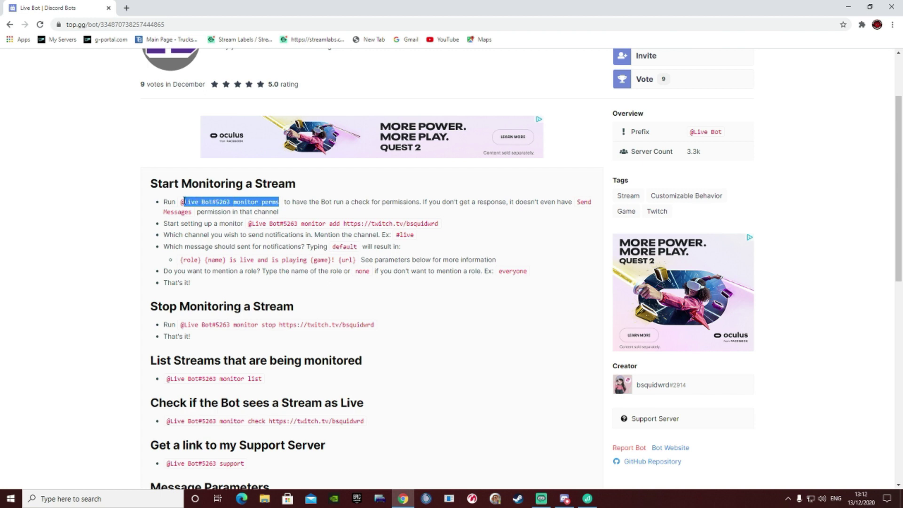
pyautogui.click(324, 307)
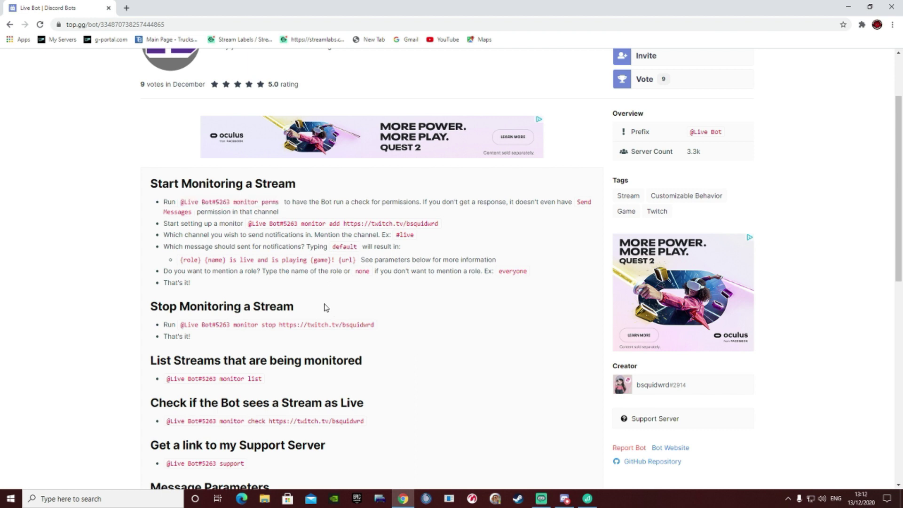
pyautogui.scroll(-1, 303, 293)
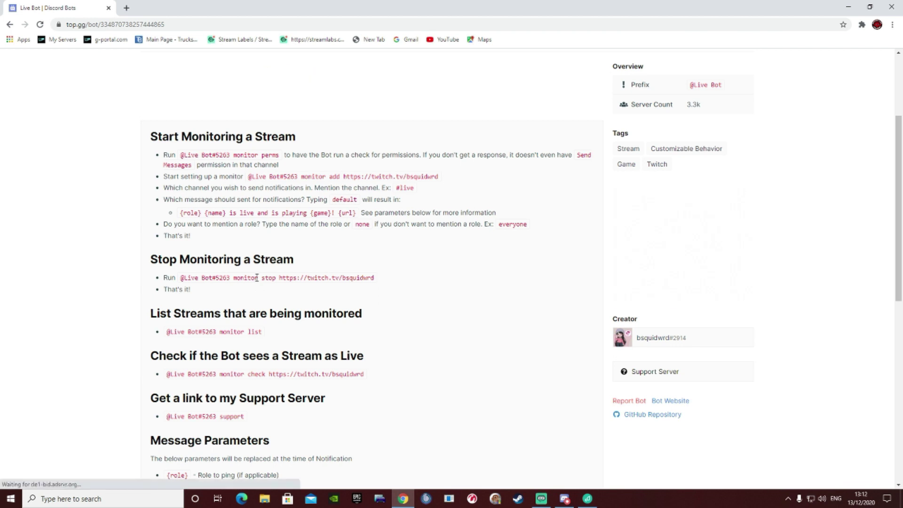
pyautogui.moveTo(255, 278); pyautogui.dragTo(181, 277)
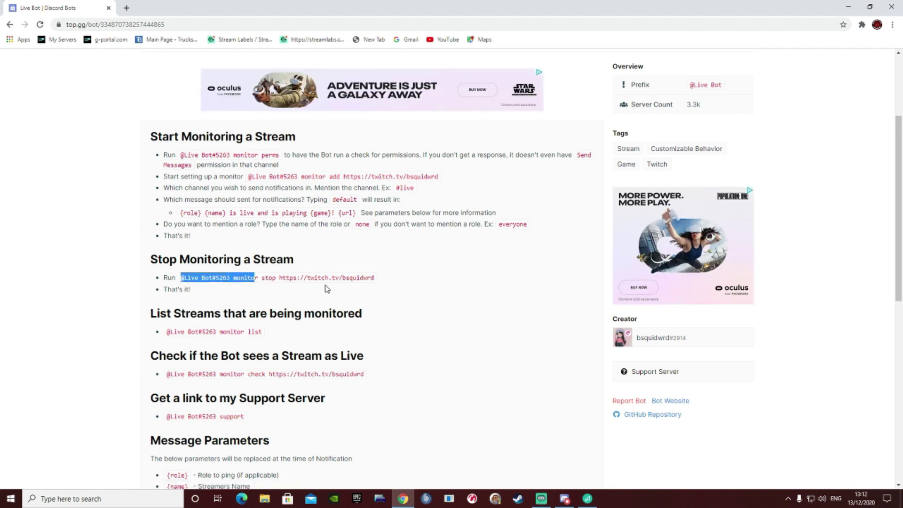
pyautogui.moveTo(261, 277); pyautogui.dragTo(180, 278)
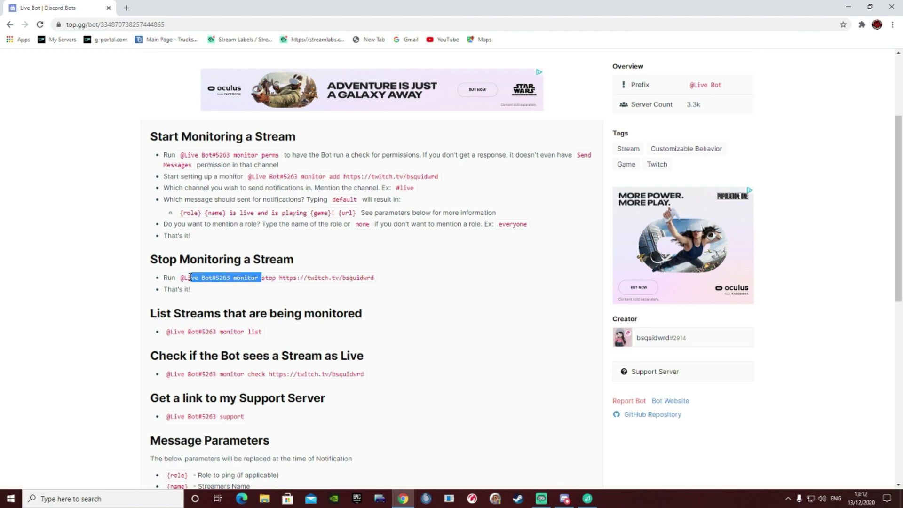
pyautogui.click(292, 291)
pyautogui.scroll(-1, 282, 297)
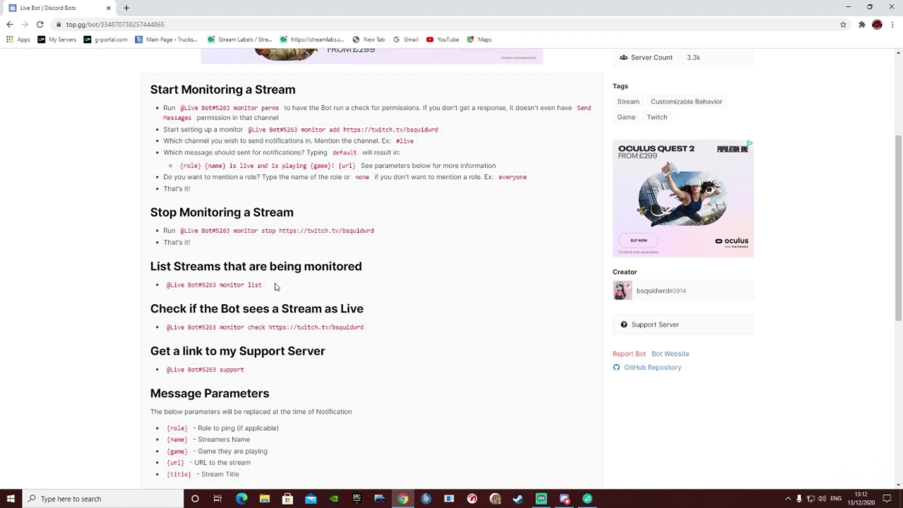
pyautogui.moveTo(263, 285); pyautogui.dragTo(166, 282)
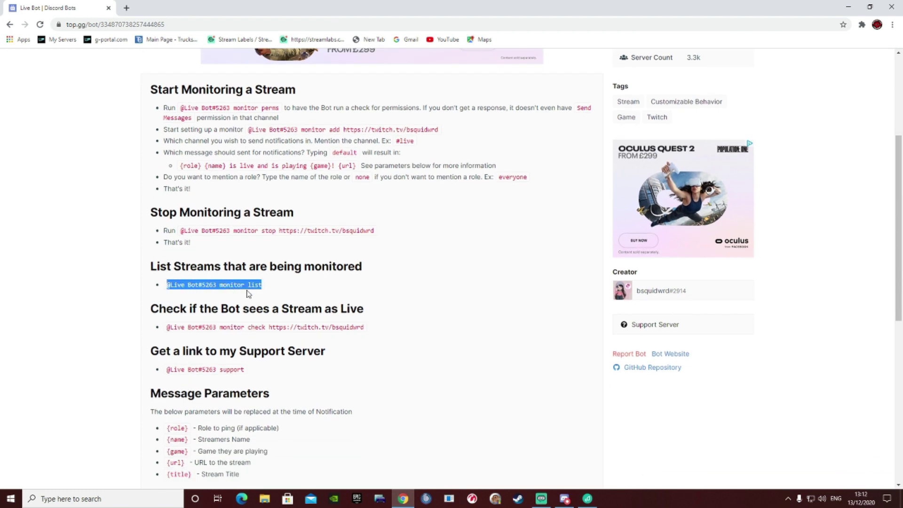
pyautogui.click(286, 295)
pyautogui.scroll(-2, 270, 298)
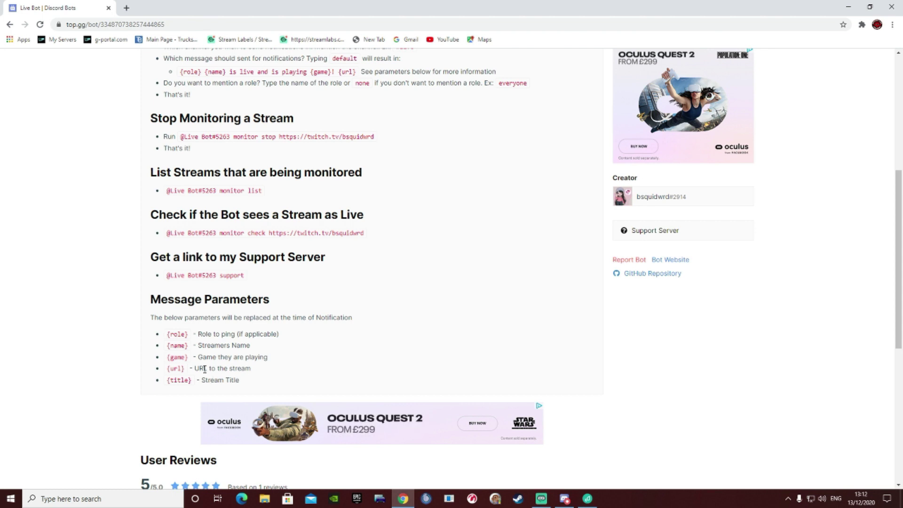
pyautogui.scroll(5, 205, 367)
pyautogui.scroll(5, 205, 368)
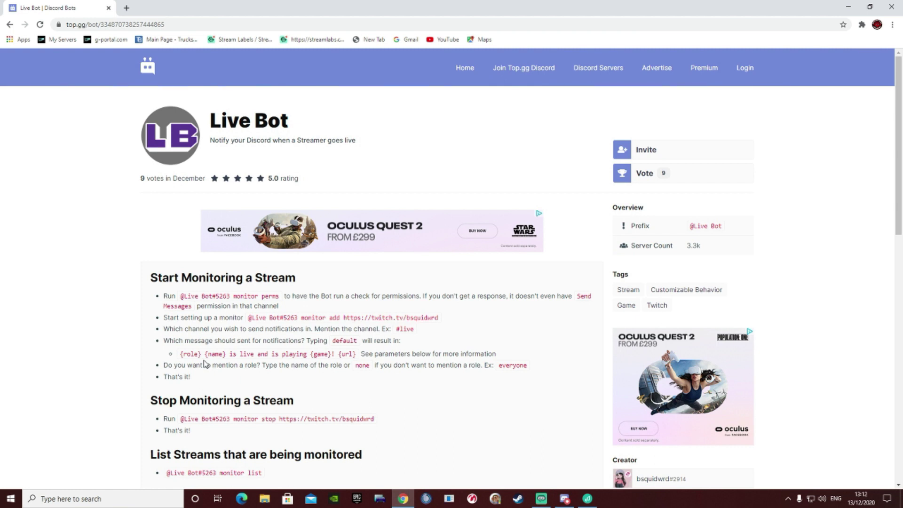
pyautogui.scroll(-2, 201, 352)
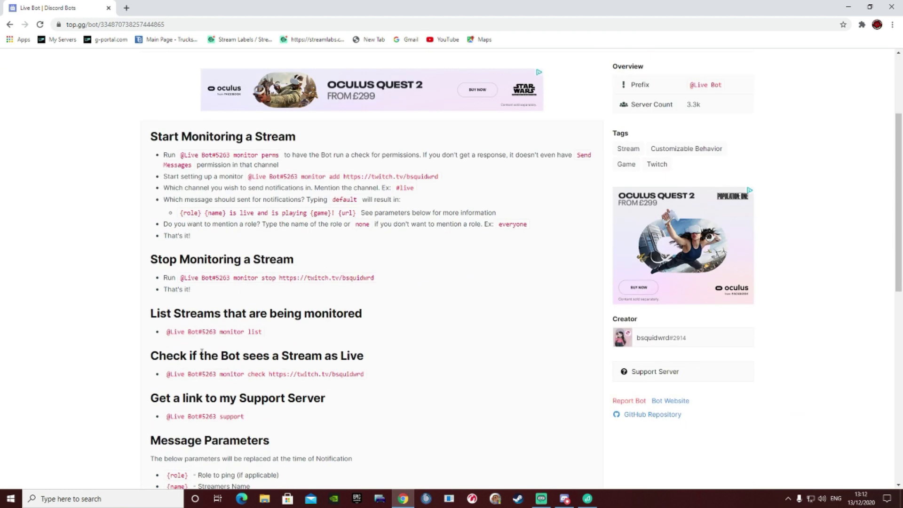
pyautogui.scroll(2, 200, 352)
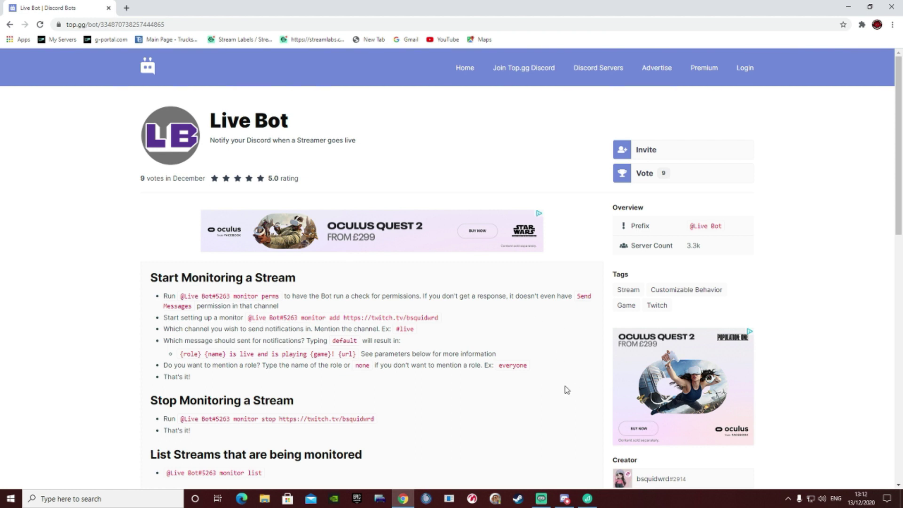
# Invite Live Bot to your server, authorize it, pass the reCAPTCHA, and close the tab
pyautogui.click(633, 151)
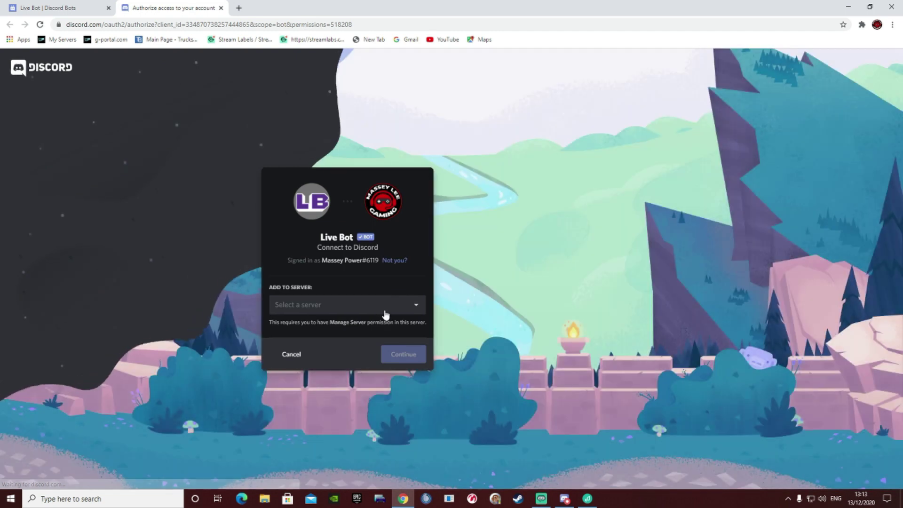
pyautogui.click(346, 305)
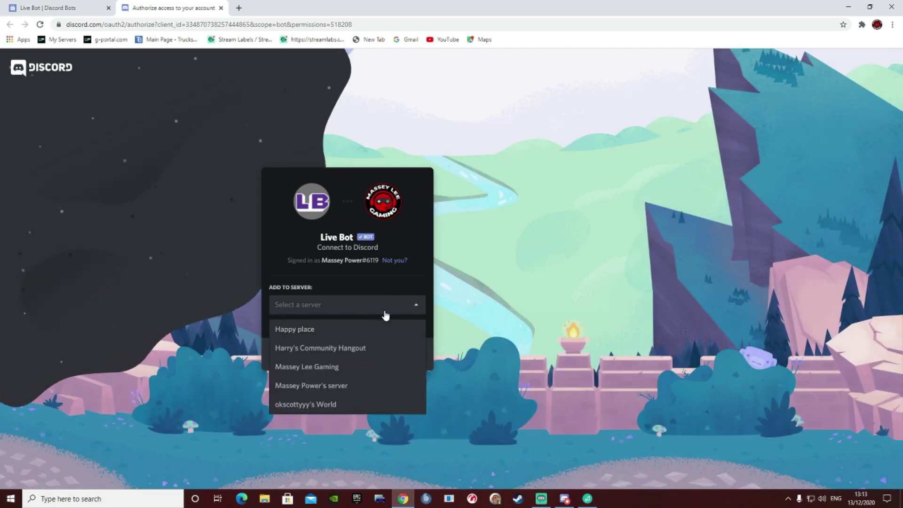
pyautogui.click(326, 385)
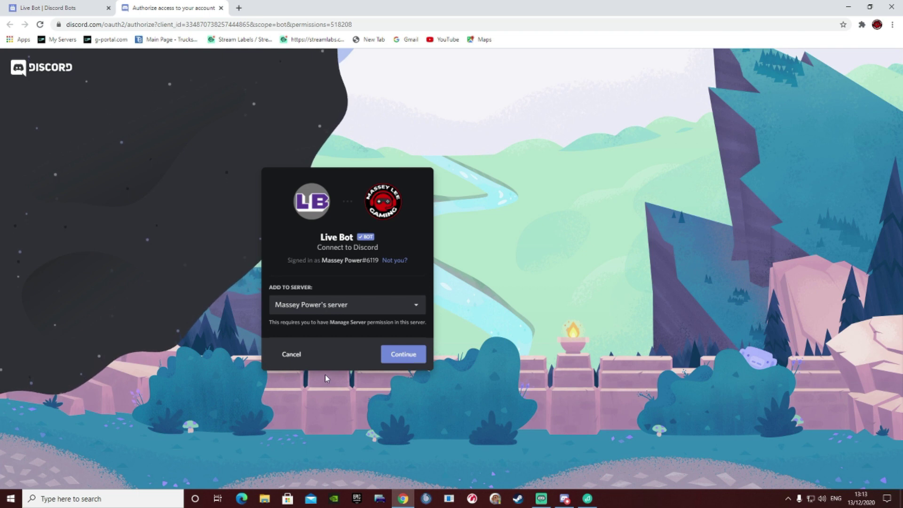
pyautogui.click(407, 355)
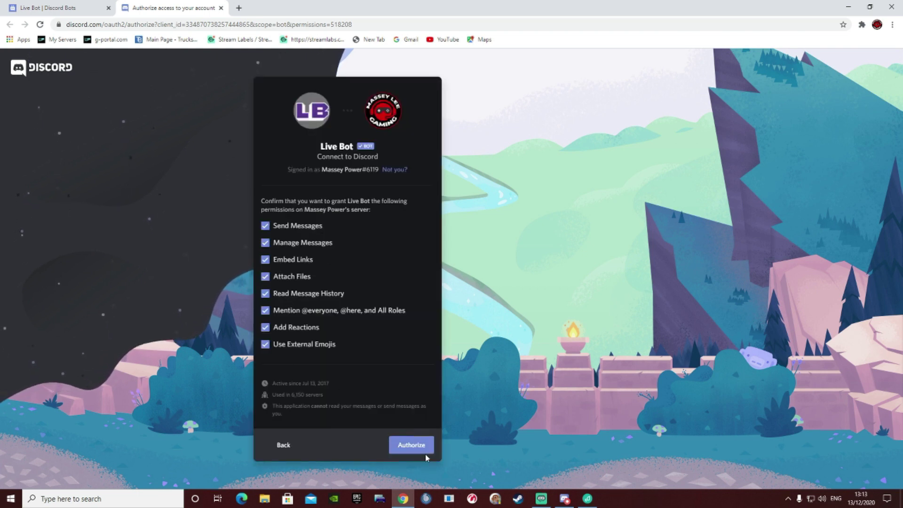
pyautogui.click(412, 445)
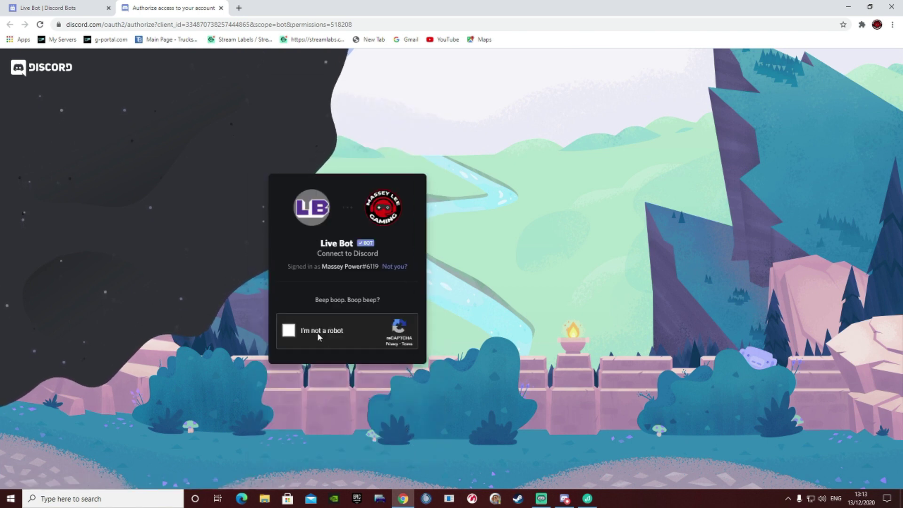
pyautogui.click(288, 330)
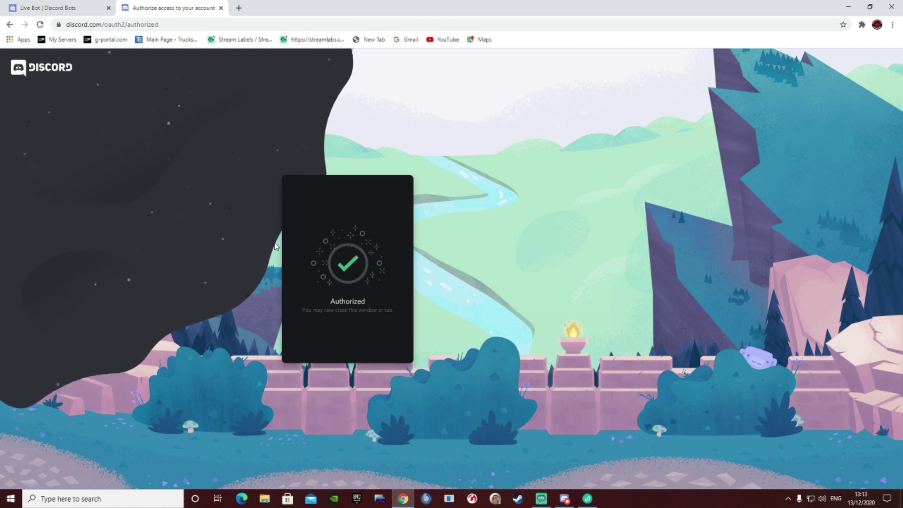
pyautogui.click(220, 8)
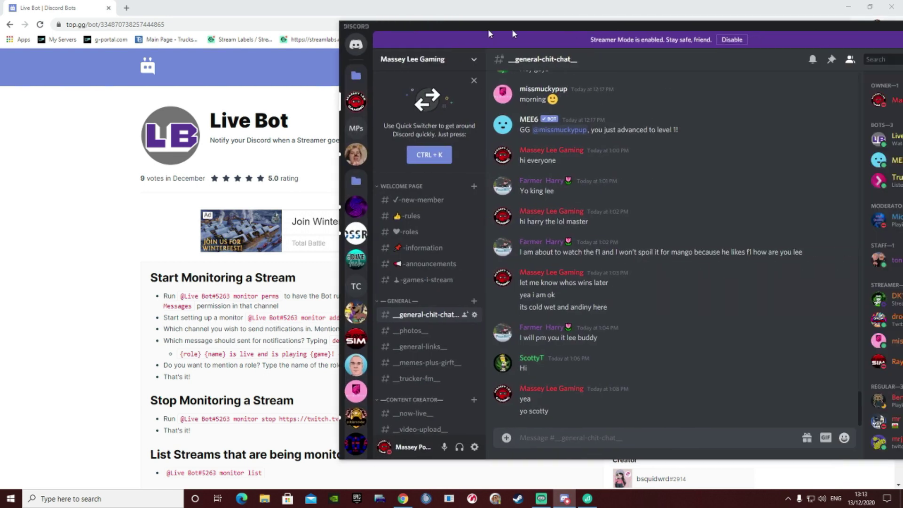
# Bring Discord forward and find Live Bot in the joined server's member list
pyautogui.moveTo(511, 28); pyautogui.dragTo(374, 35)
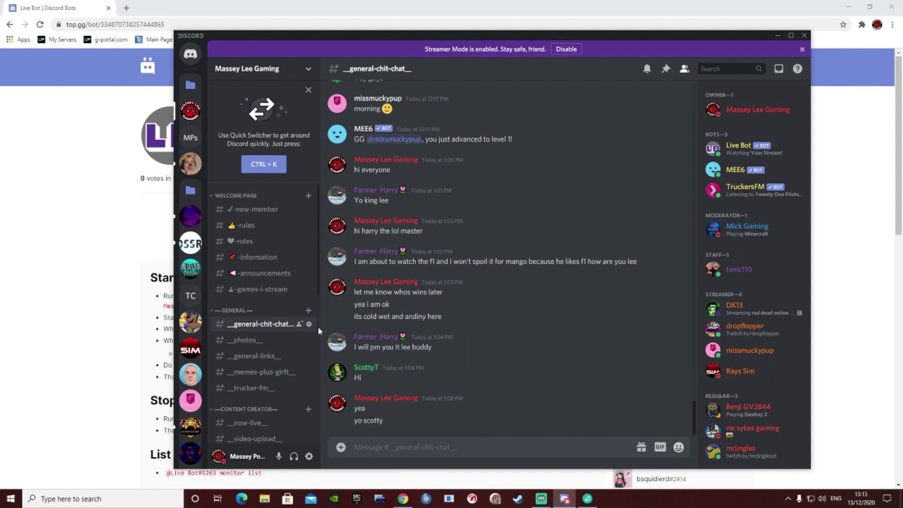
pyautogui.scroll(-3, 277, 327)
pyautogui.scroll(-3, 276, 327)
pyautogui.scroll(-2, 275, 327)
pyautogui.scroll(3, 276, 333)
pyautogui.scroll(4, 276, 333)
pyautogui.click(191, 137)
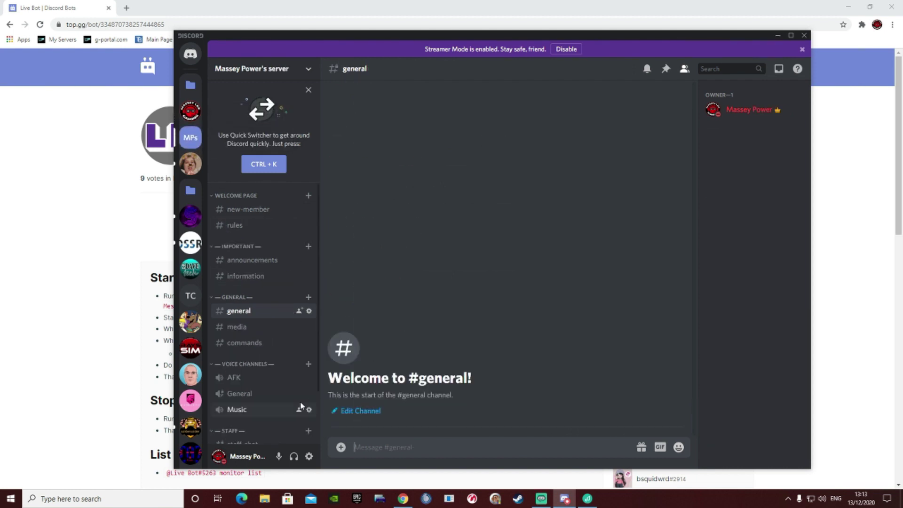
pyautogui.click(244, 209)
pyautogui.moveTo(240, 225)
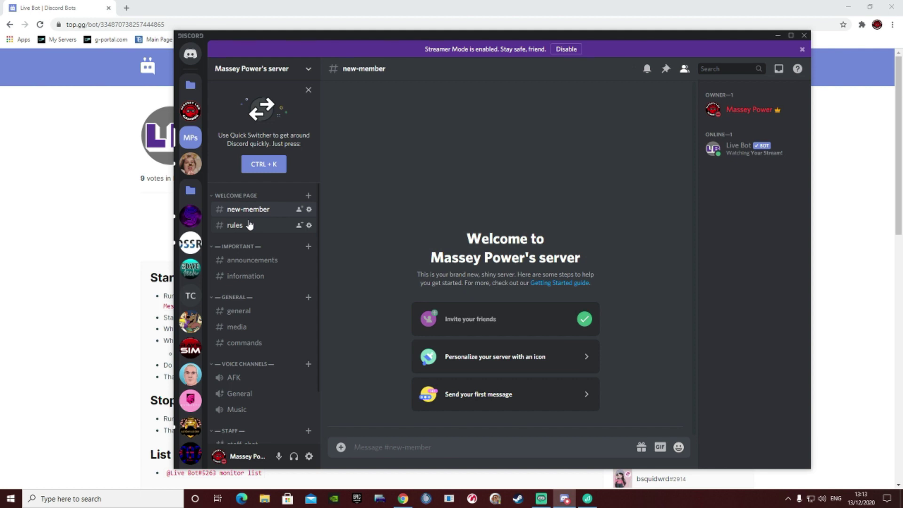
pyautogui.click(737, 147)
# Give Live Bot the Member and Bots roles
pyautogui.rightClick(738, 152)
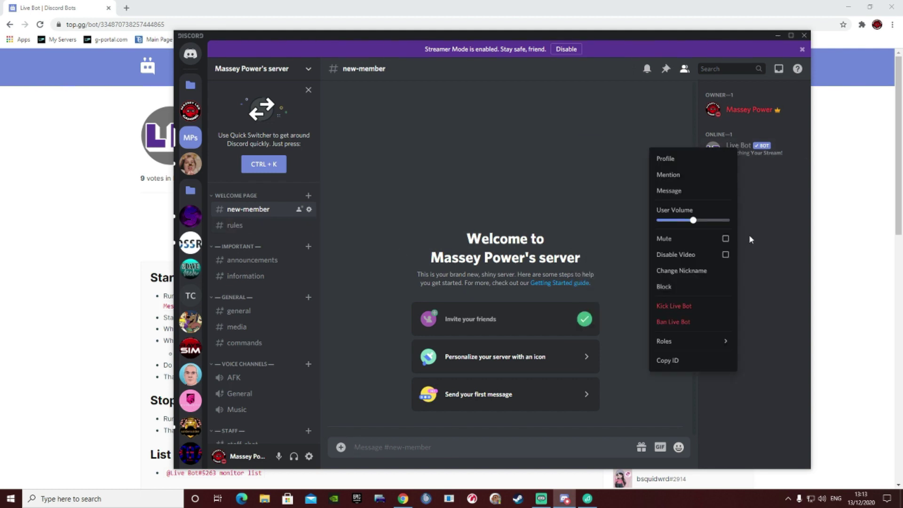
pyautogui.moveTo(691, 341)
pyautogui.click(610, 438)
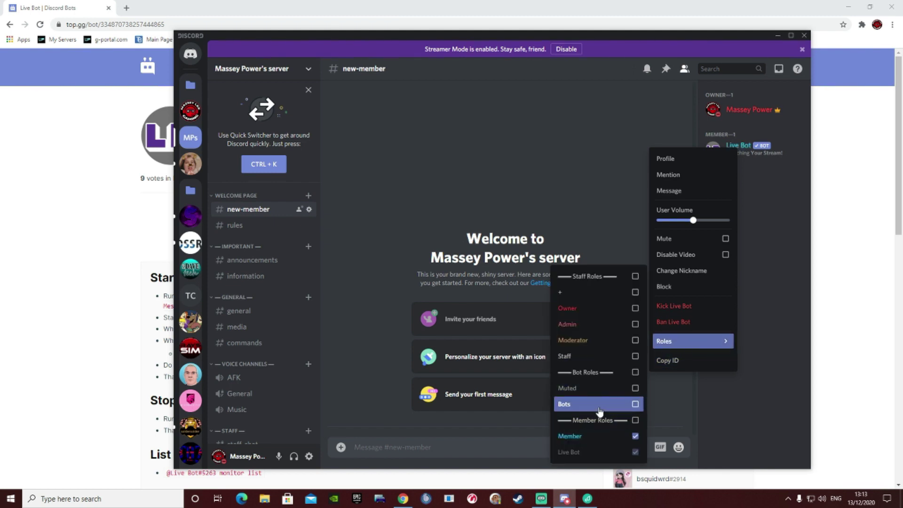
pyautogui.click(600, 404)
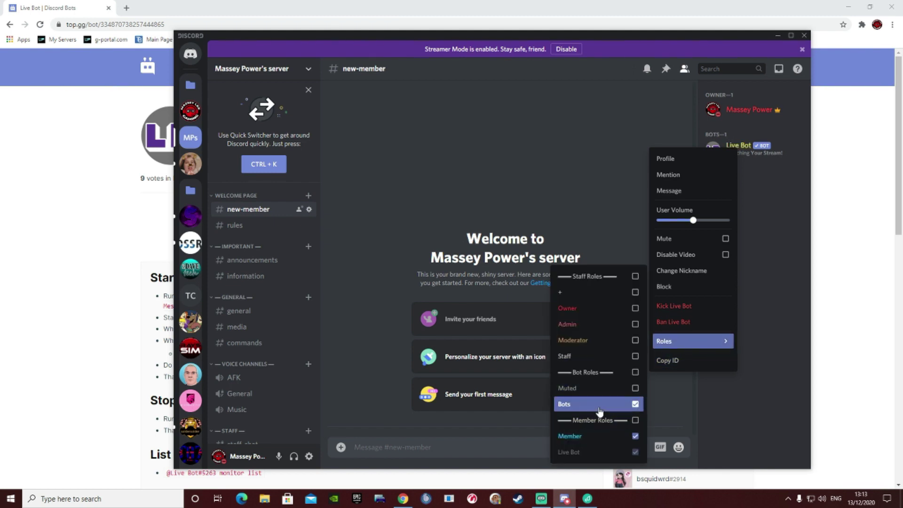
pyautogui.click(599, 372)
pyautogui.click(588, 244)
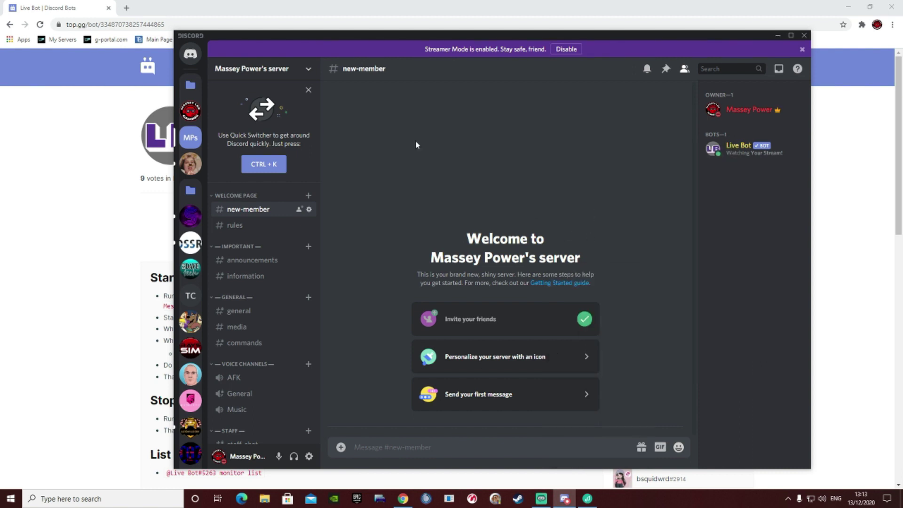
pyautogui.click(282, 69)
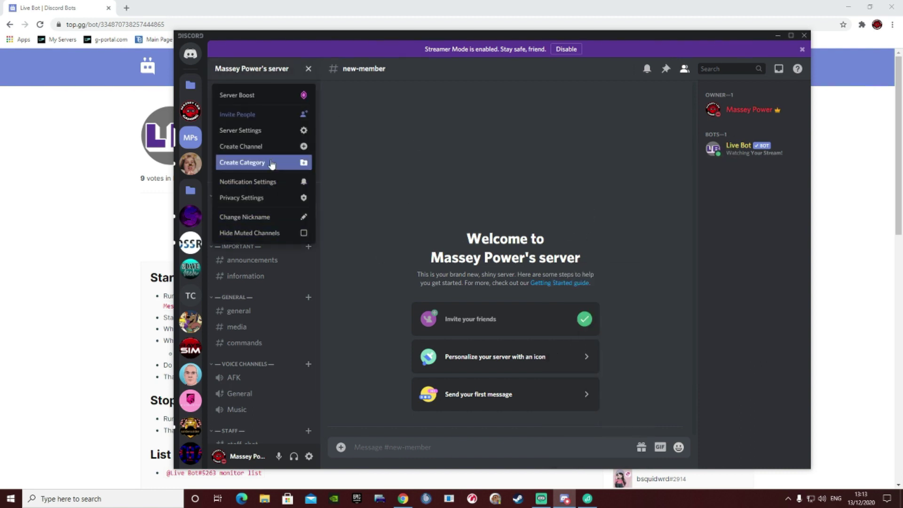
# Open the Bots role under Server Settings > Roles
pyautogui.click(264, 130)
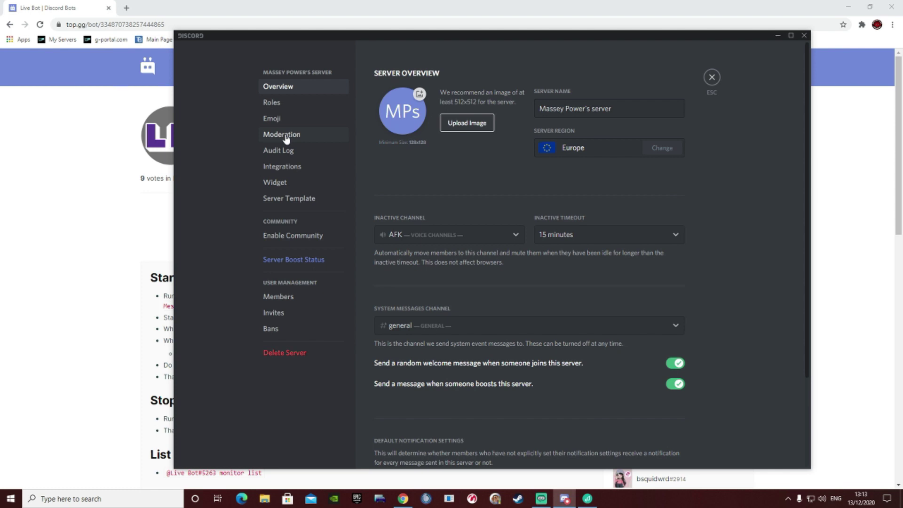
pyautogui.click(280, 105)
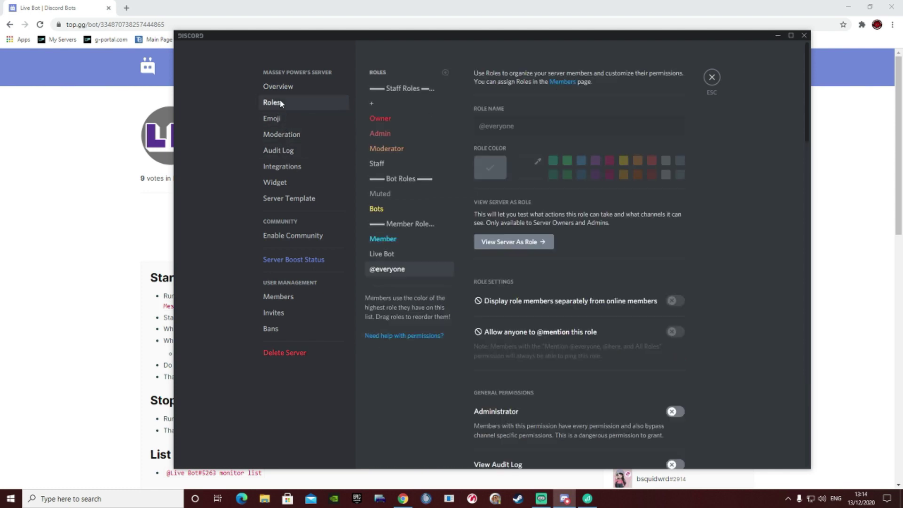
pyautogui.click(376, 209)
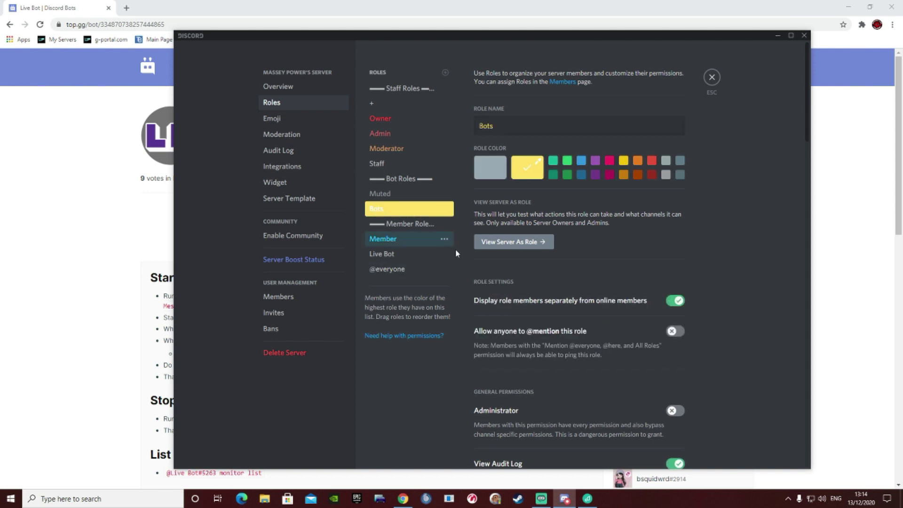
pyautogui.scroll(-5, 530, 211)
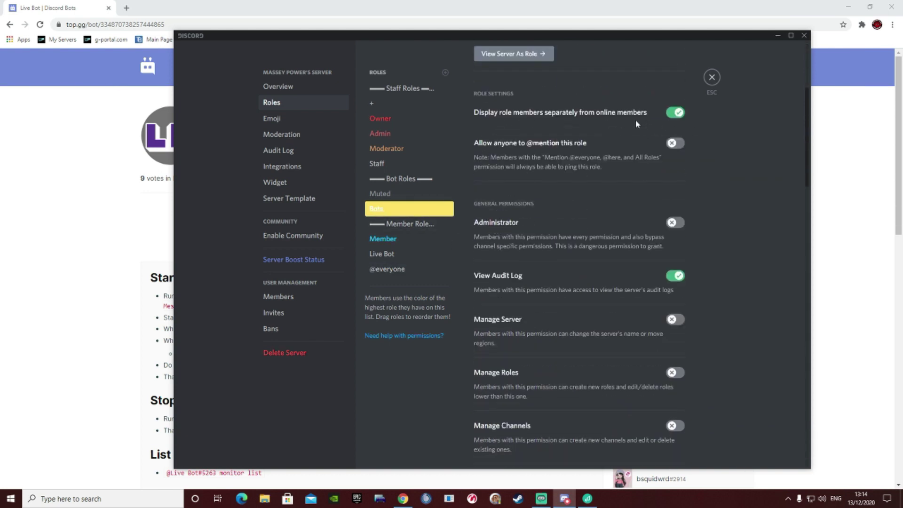
pyautogui.scroll(-3, 590, 229)
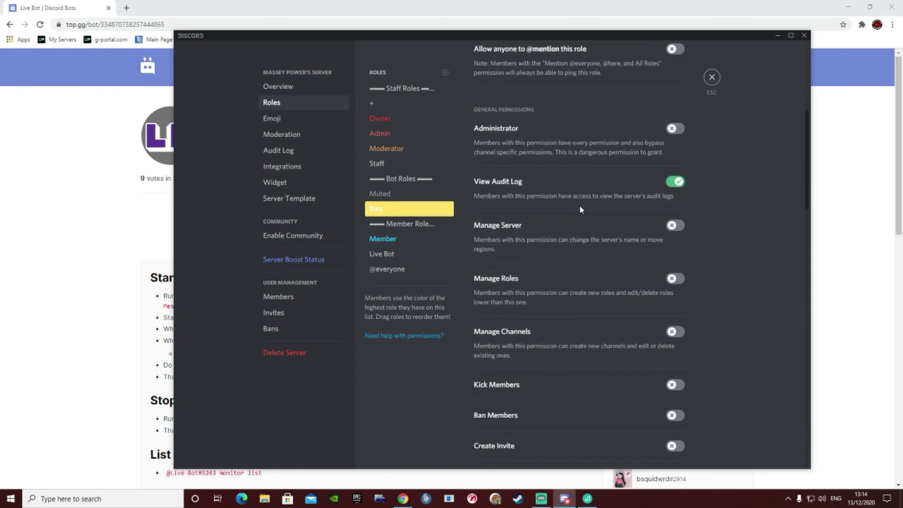
pyautogui.scroll(-3, 610, 259)
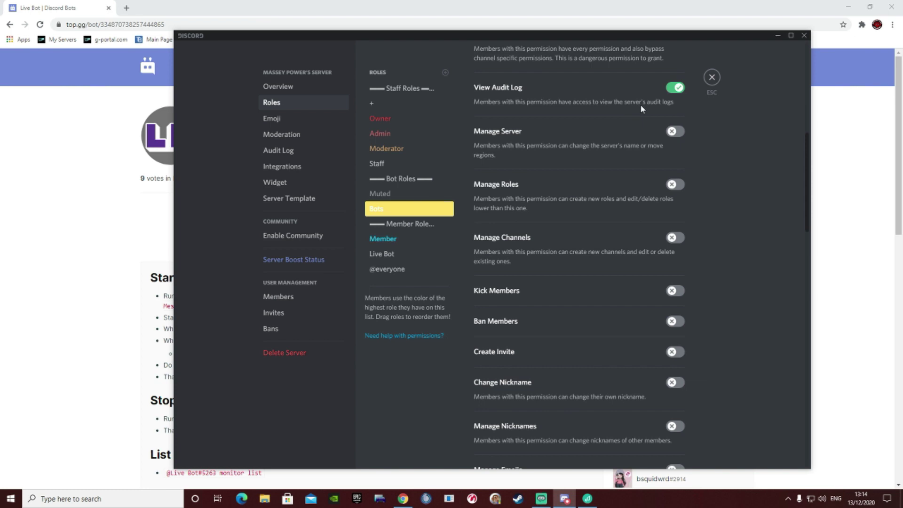
pyautogui.scroll(-3, 588, 212)
pyautogui.scroll(3, 587, 212)
pyautogui.scroll(-1, 587, 212)
pyautogui.scroll(-1, 588, 213)
pyautogui.scroll(-1, 588, 212)
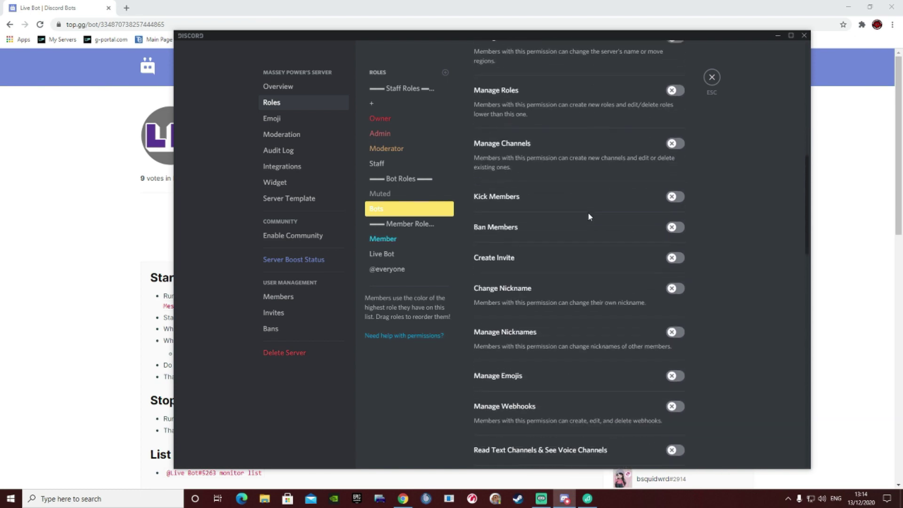
pyautogui.scroll(-2, 588, 213)
pyautogui.scroll(-1, 588, 212)
pyautogui.scroll(-1, 588, 213)
pyautogui.scroll(-1, 587, 212)
pyautogui.click(674, 225)
pyautogui.click(674, 168)
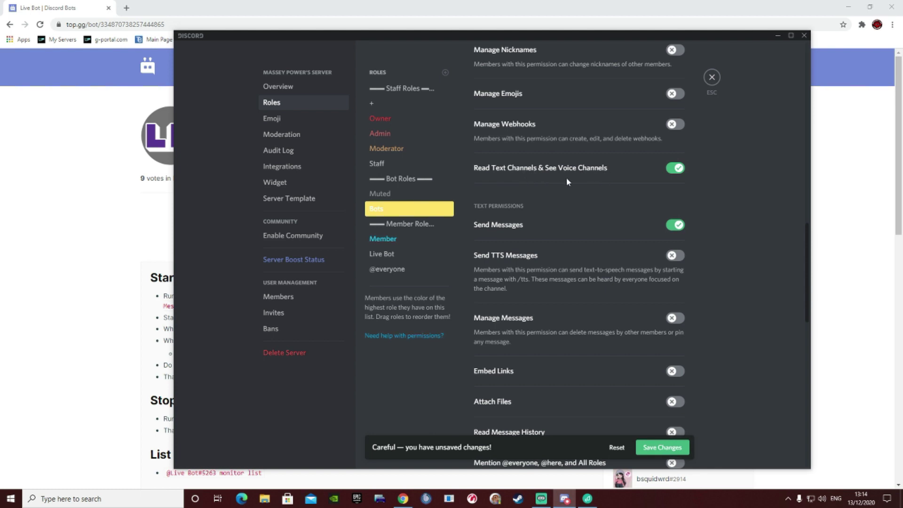
pyautogui.scroll(-1, 547, 306)
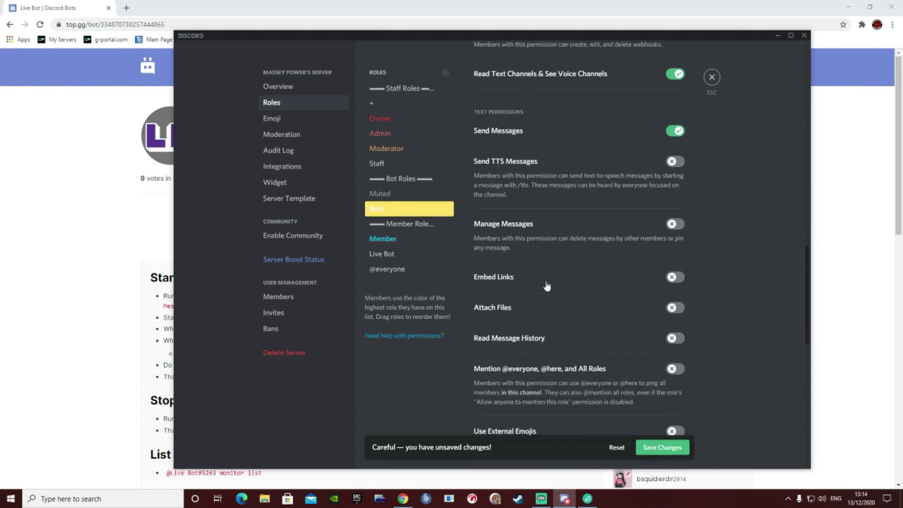
pyautogui.click(674, 277)
pyautogui.click(674, 339)
pyautogui.scroll(-2, 664, 361)
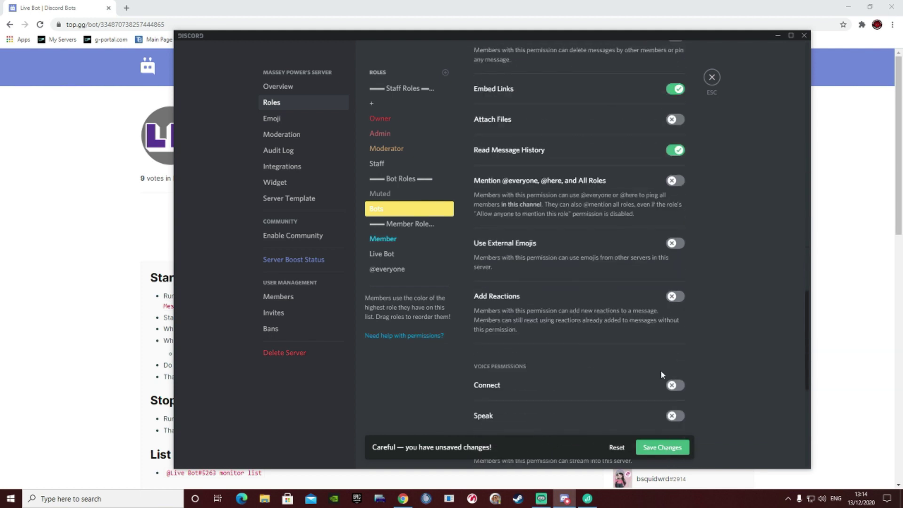
pyautogui.scroll(-1, 611, 275)
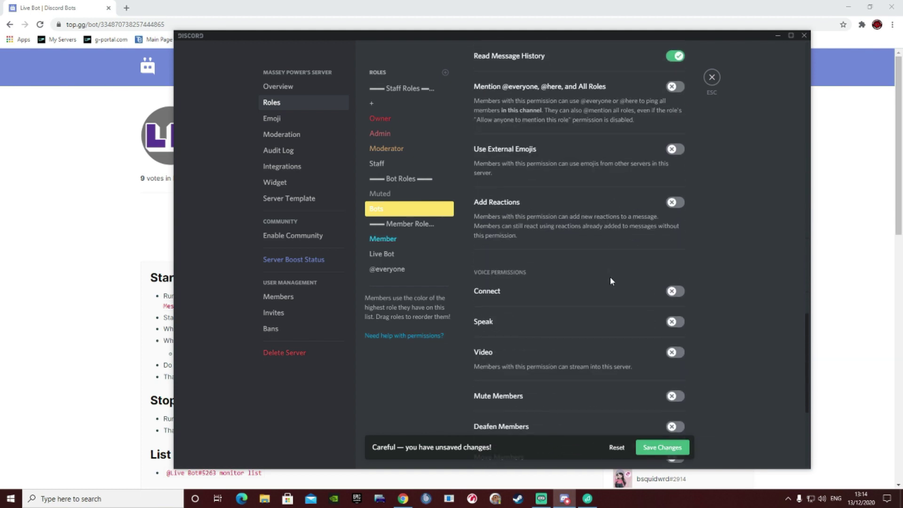
pyautogui.scroll(2, 610, 276)
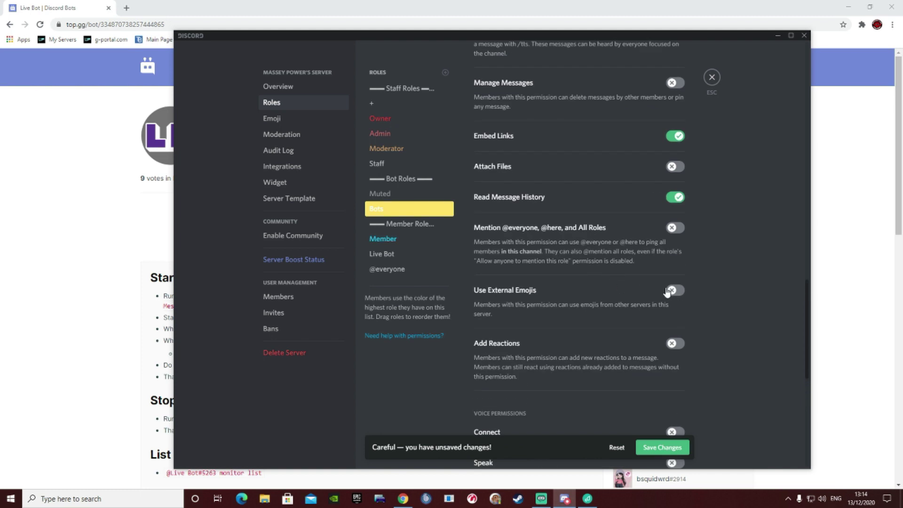
pyautogui.click(674, 228)
pyautogui.click(662, 448)
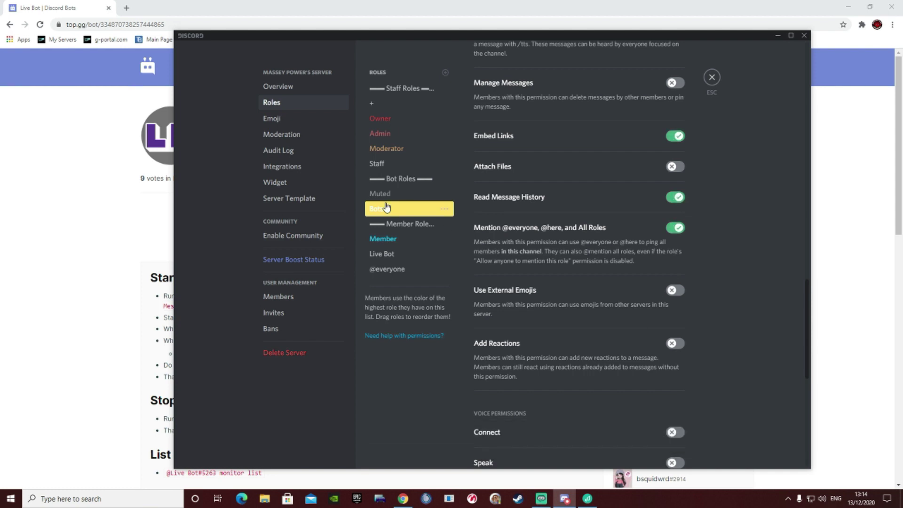
# Close server settings, then start and cancel a new text channel near STAFF
pyautogui.click(712, 77)
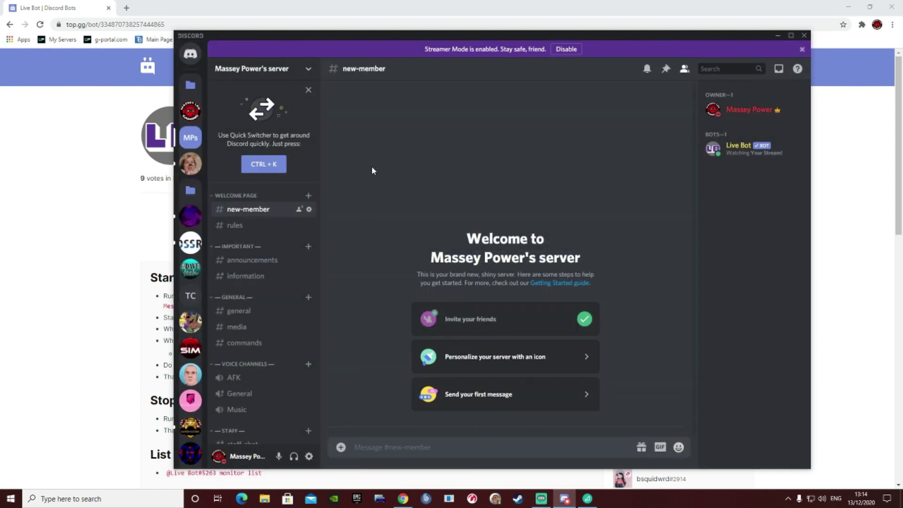
pyautogui.scroll(-2, 268, 233)
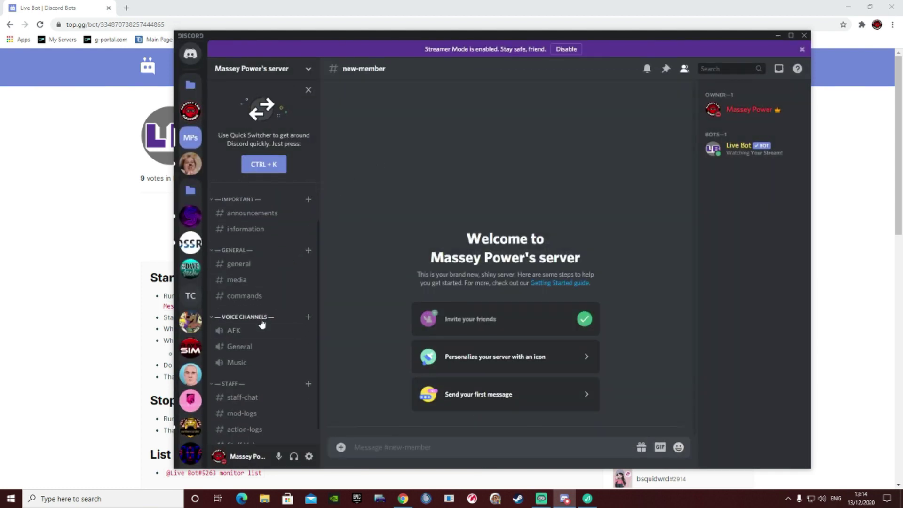
pyautogui.scroll(-1, 258, 330)
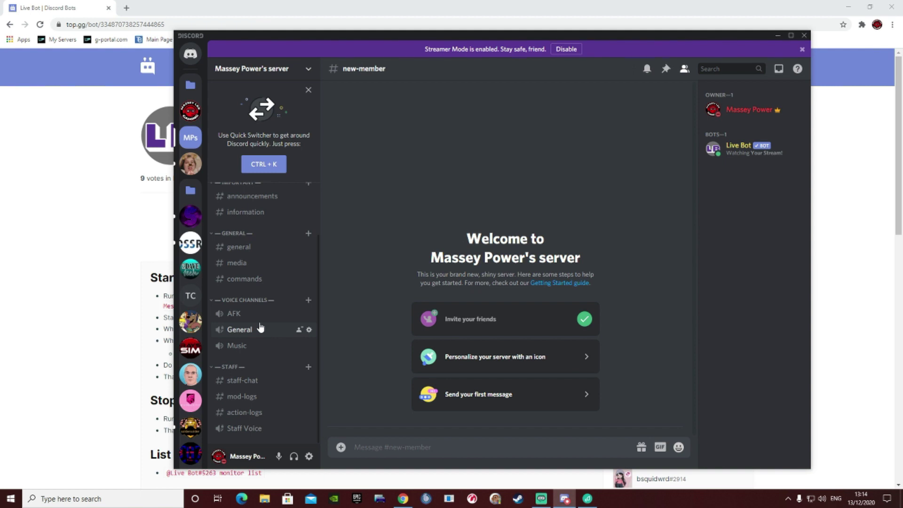
pyautogui.scroll(2, 259, 327)
pyautogui.scroll(-2, 259, 326)
pyautogui.rightClick(248, 361)
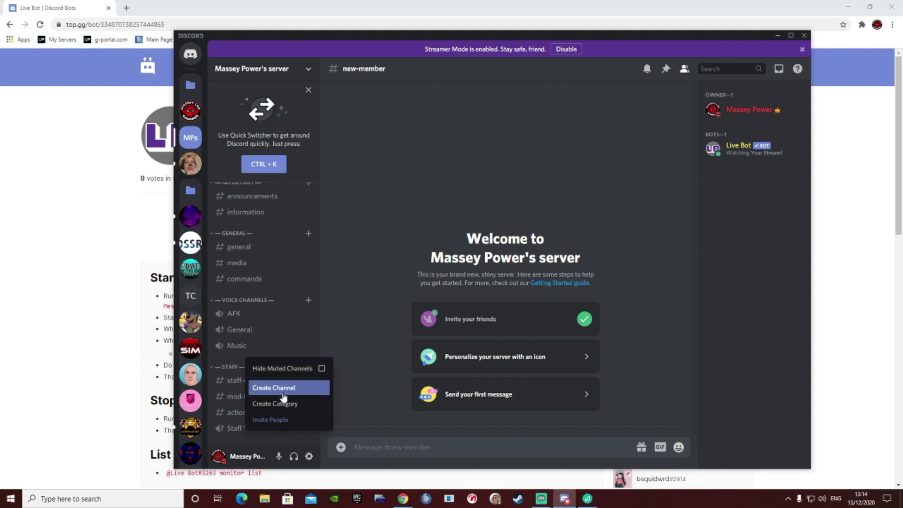
pyautogui.click(274, 387)
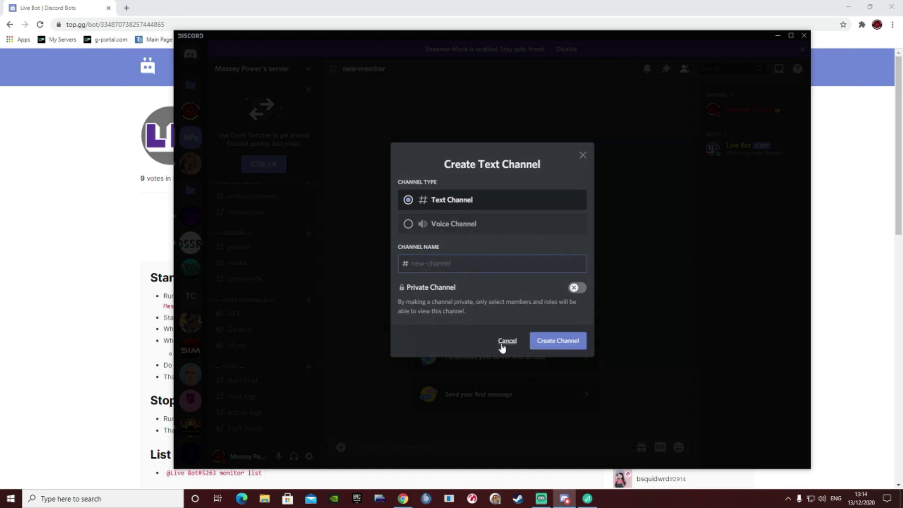
pyautogui.click(483, 350)
pyautogui.scroll(3, 256, 321)
# Create a text channel named 'now-live' from the GENERAL category menu
pyautogui.rightClick(247, 286)
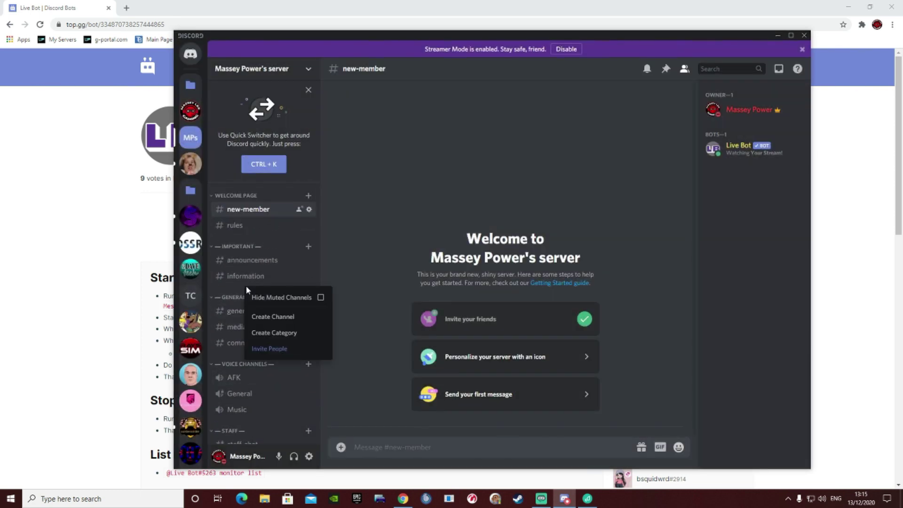
pyautogui.click(274, 317)
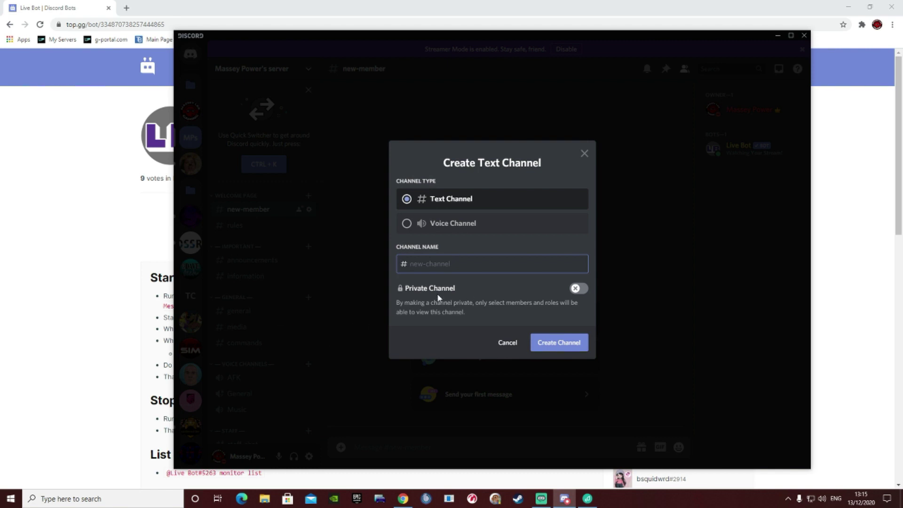
pyautogui.write('l')
pyautogui.write('ive')
pyautogui.press('BackSpace')
pyautogui.press('BackSpace')
pyautogui.press('BackSpace')
pyautogui.press('BackSpace')
pyautogui.write('now-live')
pyautogui.click(554, 347)
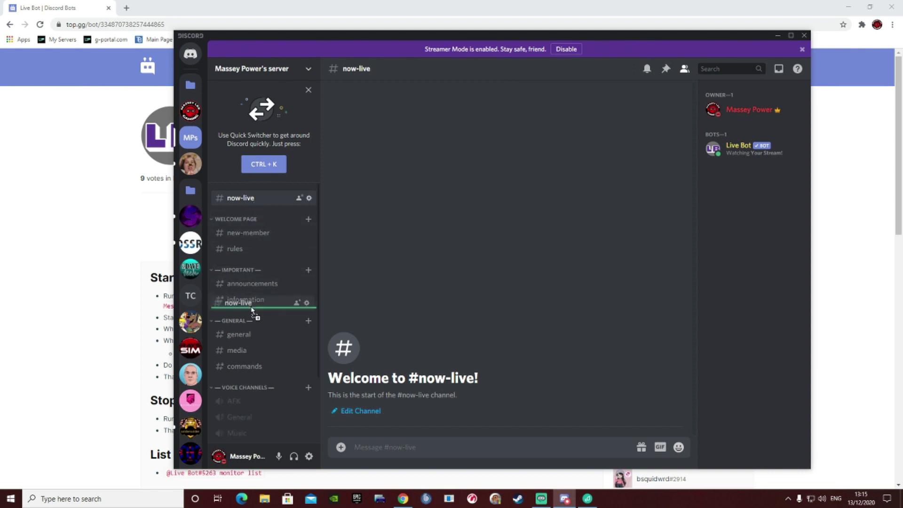
# Move #now-live into the Important category and sync its permissions
pyautogui.moveTo(240, 197); pyautogui.dragTo(251, 311)
pyautogui.click(548, 275)
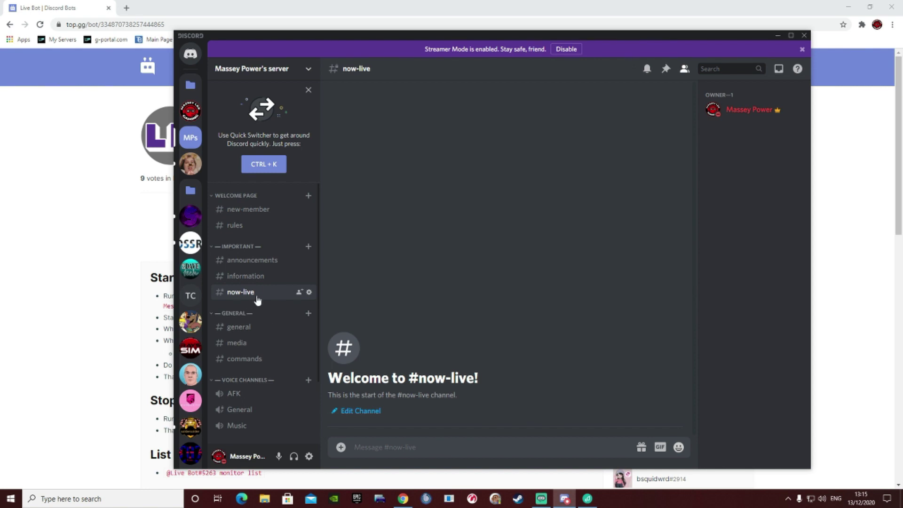
pyautogui.rightClick(273, 292)
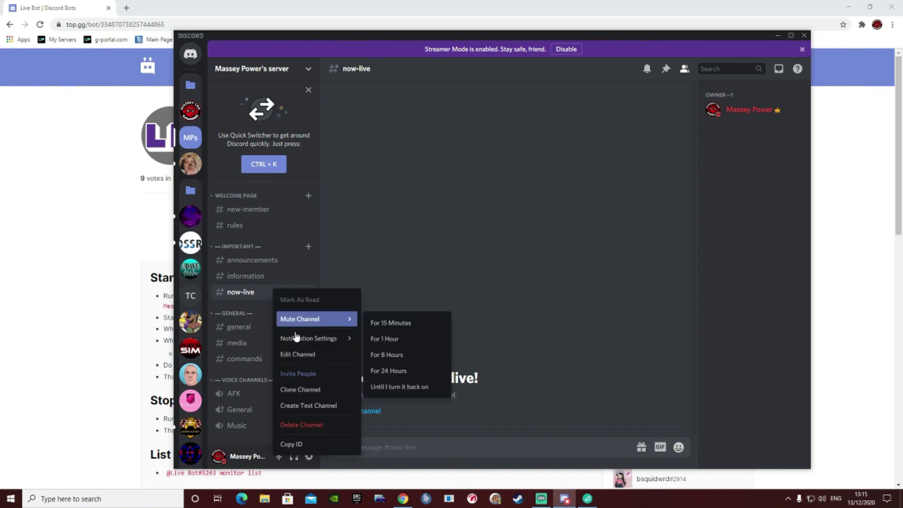
# Add the bots role and Live Bot to #now-live's channel permissions
pyautogui.click(298, 355)
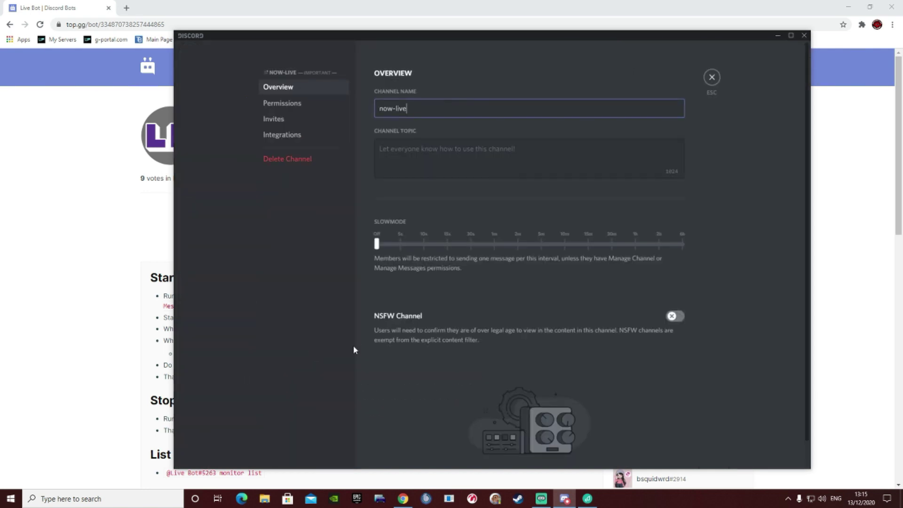
pyautogui.click(282, 103)
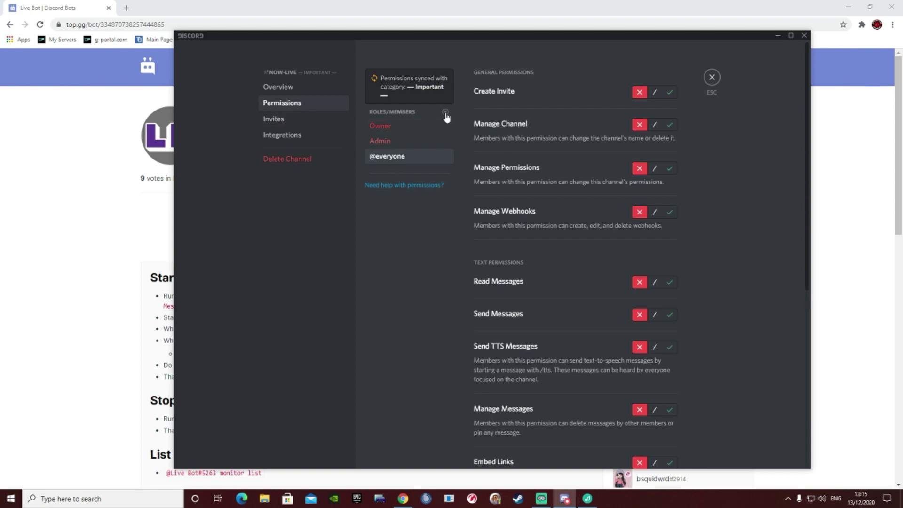
pyautogui.click(446, 113)
pyautogui.scroll(-2, 417, 218)
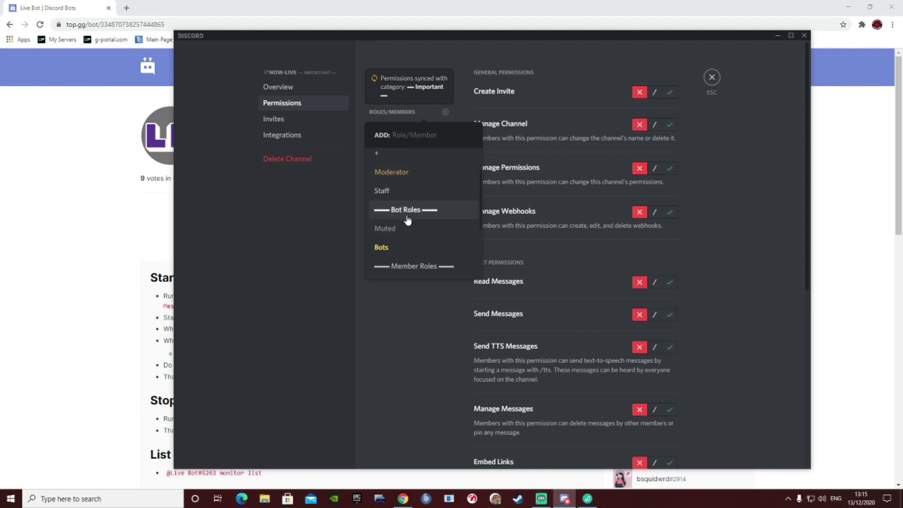
pyautogui.click(380, 247)
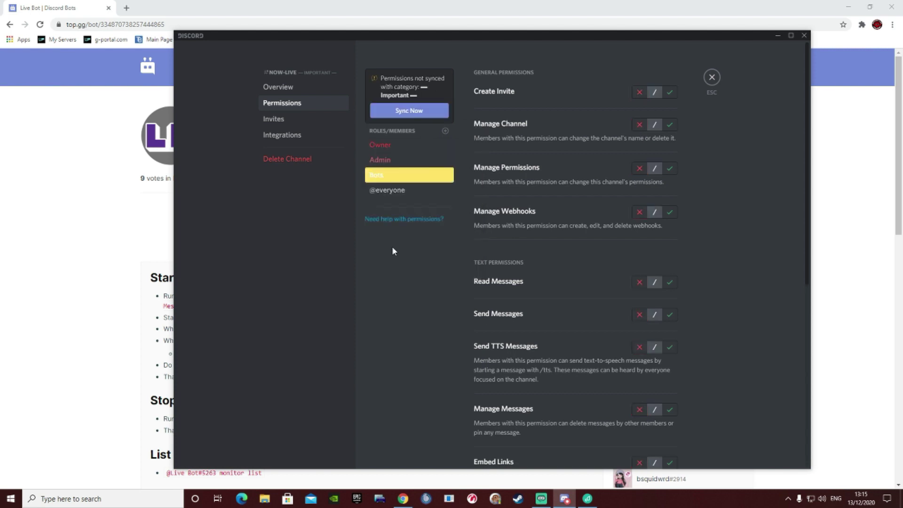
pyautogui.click(444, 130)
pyautogui.scroll(-2, 405, 215)
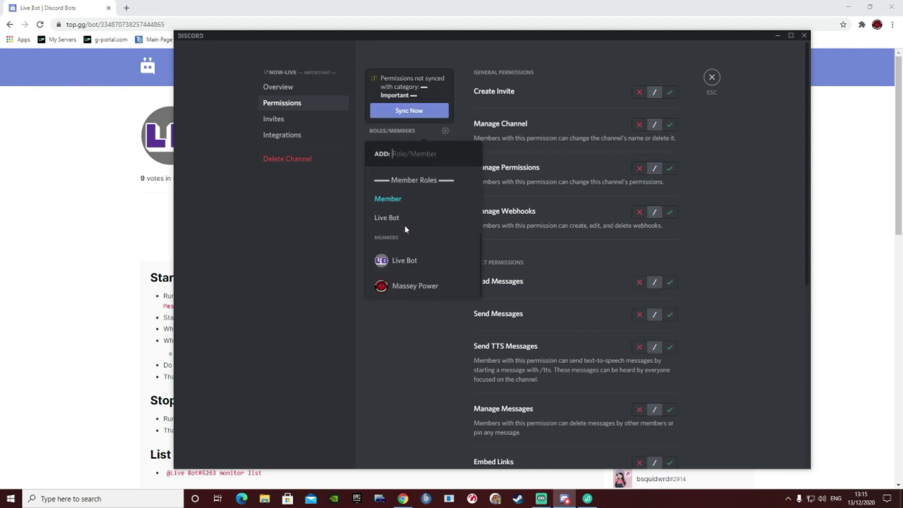
pyautogui.click(402, 217)
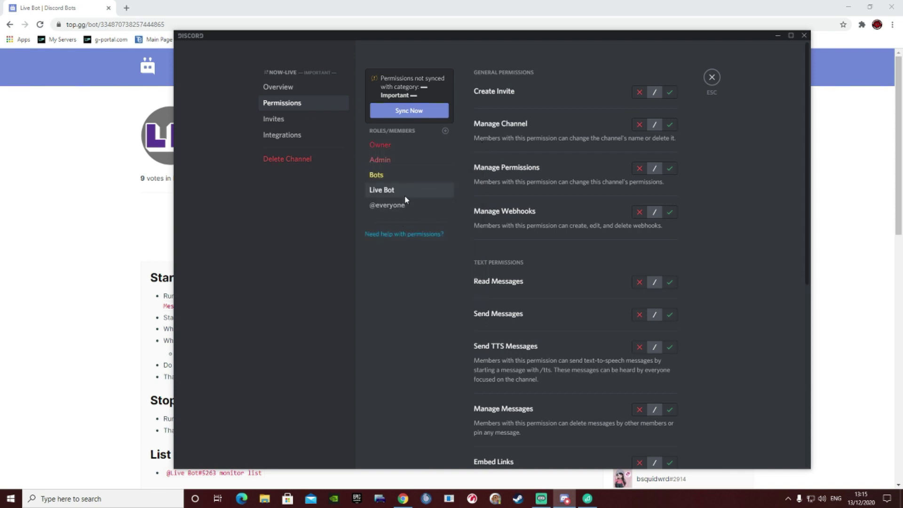
pyautogui.click(669, 282)
pyautogui.click(670, 315)
pyautogui.scroll(-1, 673, 315)
pyautogui.scroll(-2, 673, 315)
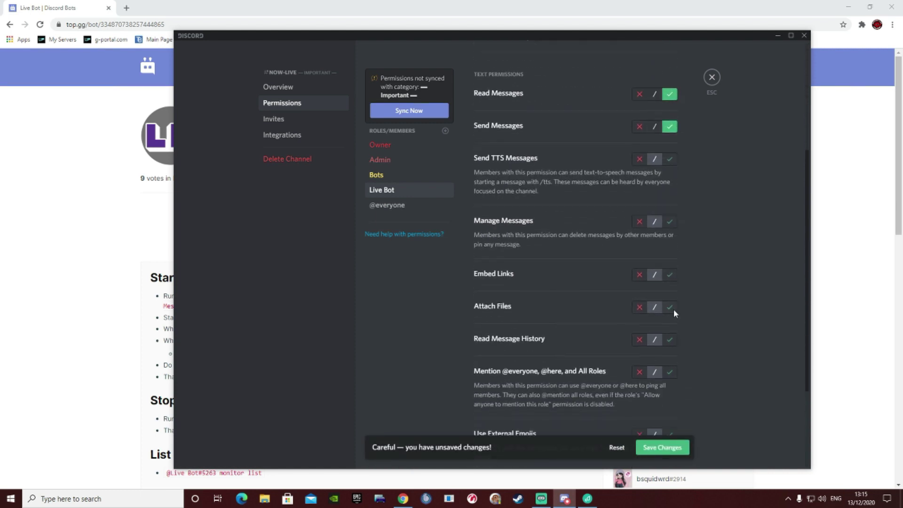
pyautogui.click(670, 275)
pyautogui.scroll(-2, 667, 325)
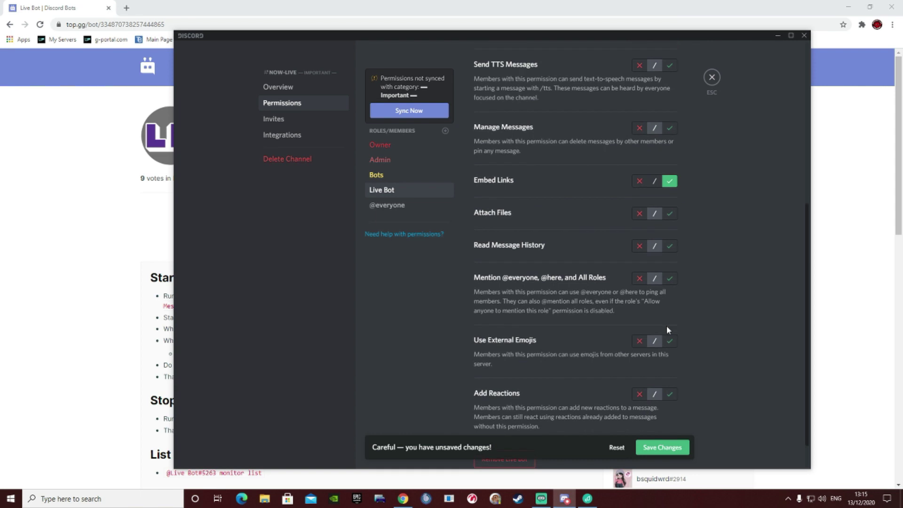
pyautogui.click(670, 247)
pyautogui.click(670, 277)
pyautogui.scroll(5, 662, 279)
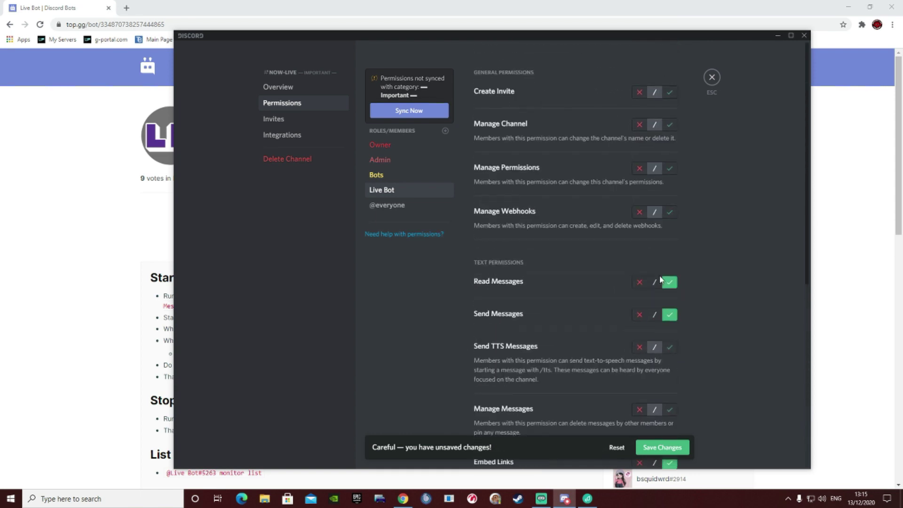
pyautogui.scroll(-4, 661, 279)
pyautogui.scroll(-2, 661, 279)
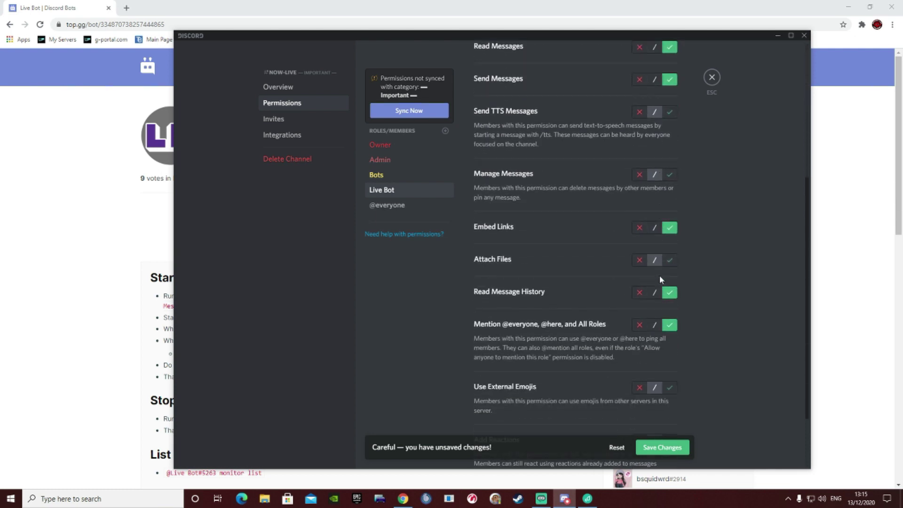
pyautogui.click(672, 450)
pyautogui.click(712, 77)
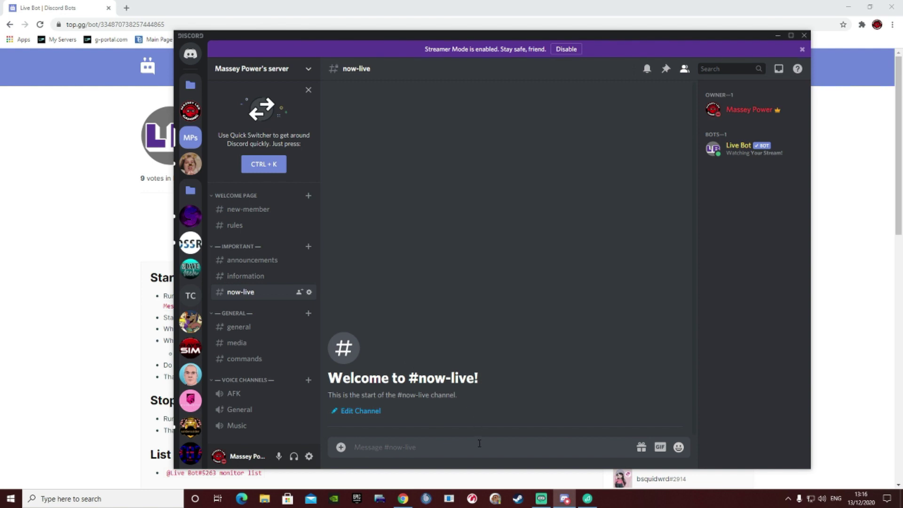
pyautogui.moveTo(435, 37); pyautogui.dragTo(449, 36)
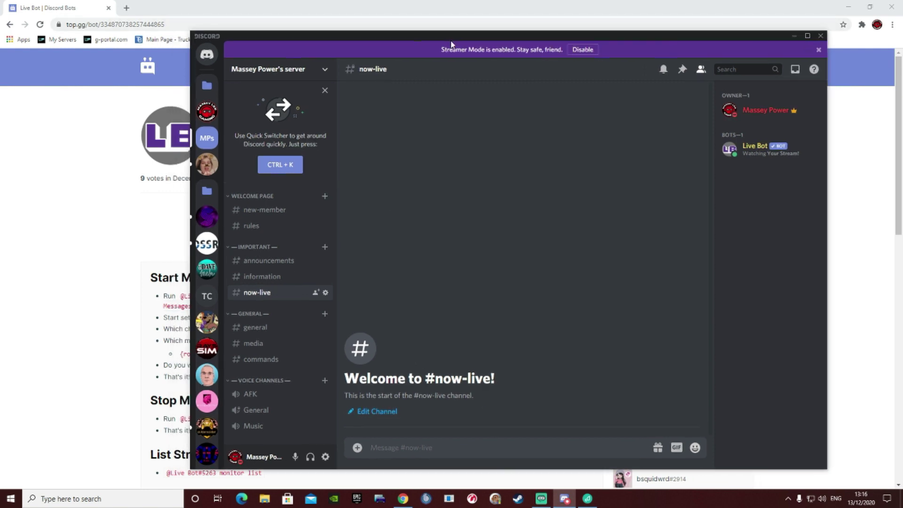
pyautogui.click(455, 22)
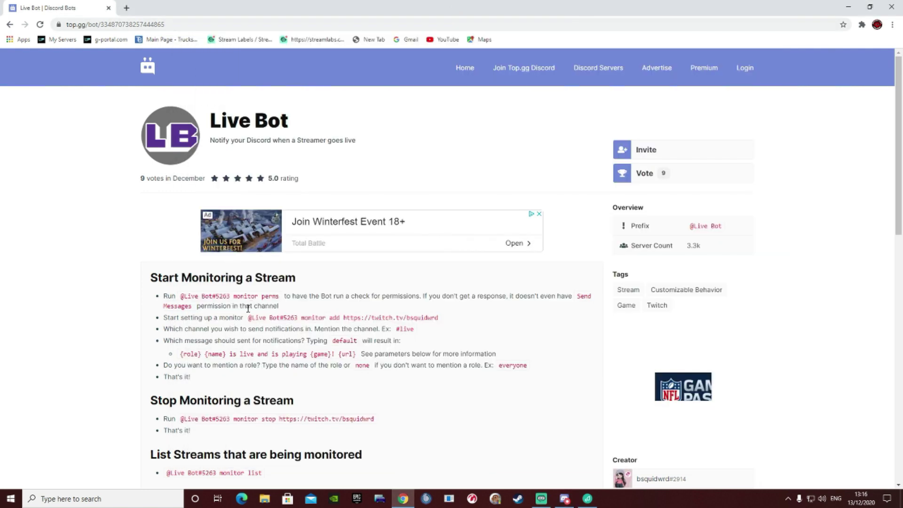
pyautogui.moveTo(279, 296); pyautogui.dragTo(181, 297)
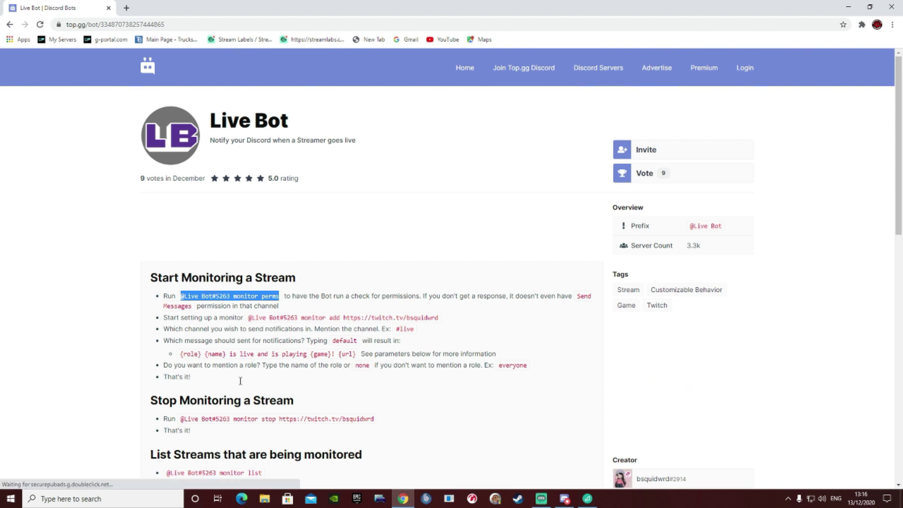
pyautogui.hotkey('alt', 'Tab')
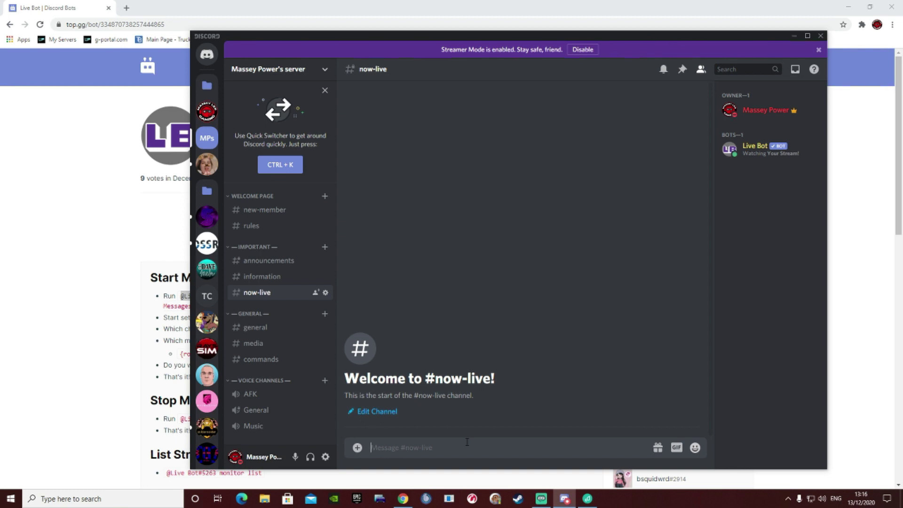
# Send the monitor perms command in #now-live twice, first pasted, then typed
pyautogui.write('@Live Bot monitor perms')
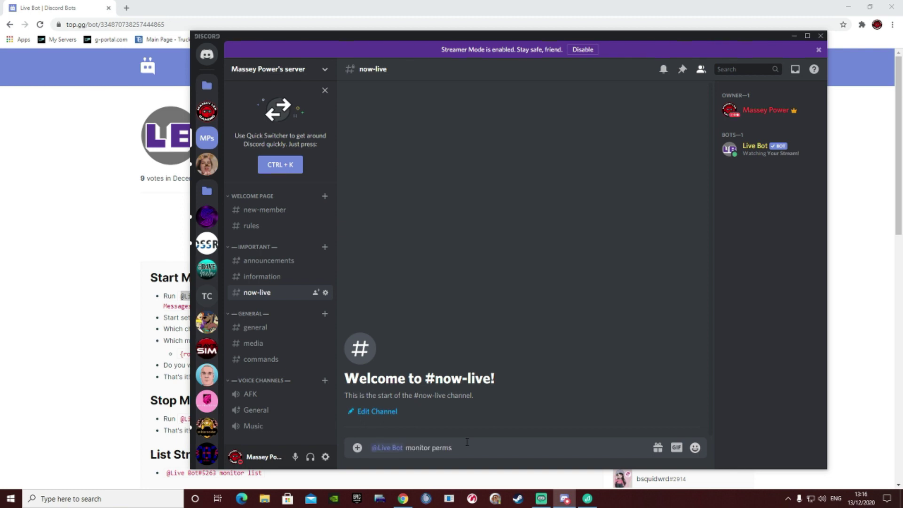
pyautogui.press('Return')
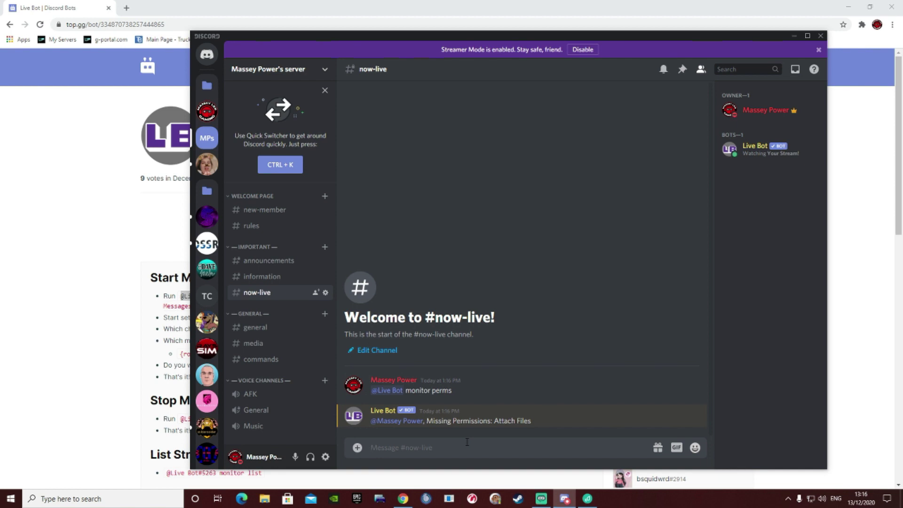
pyautogui.moveTo(452, 416)
pyautogui.moveTo(506, 37)
pyautogui.mouseDown()
pyautogui.moveTo(523, 337)
pyautogui.moveTo(544, 44)
pyautogui.mouseUp()
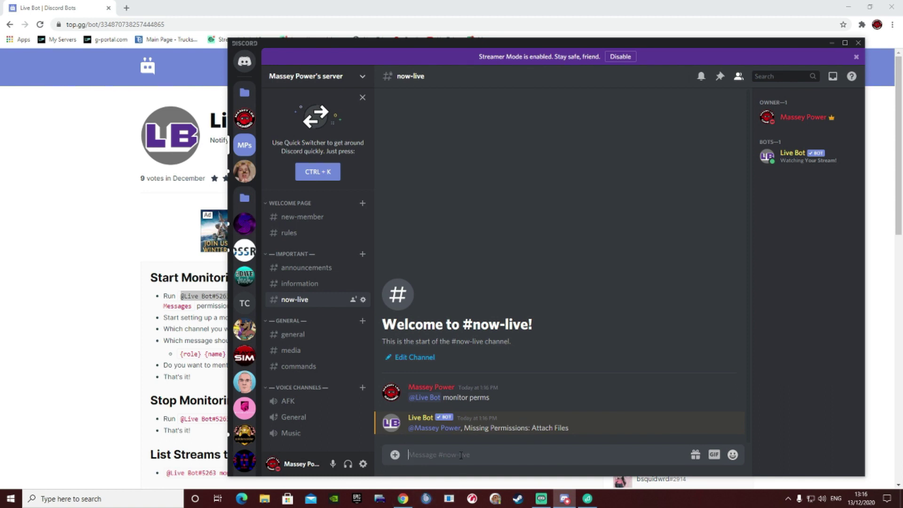
pyautogui.write('@live')
pyautogui.press('Tab')
pyautogui.write('nitor p')
pyautogui.write('erms')
pyautogui.press('Return')
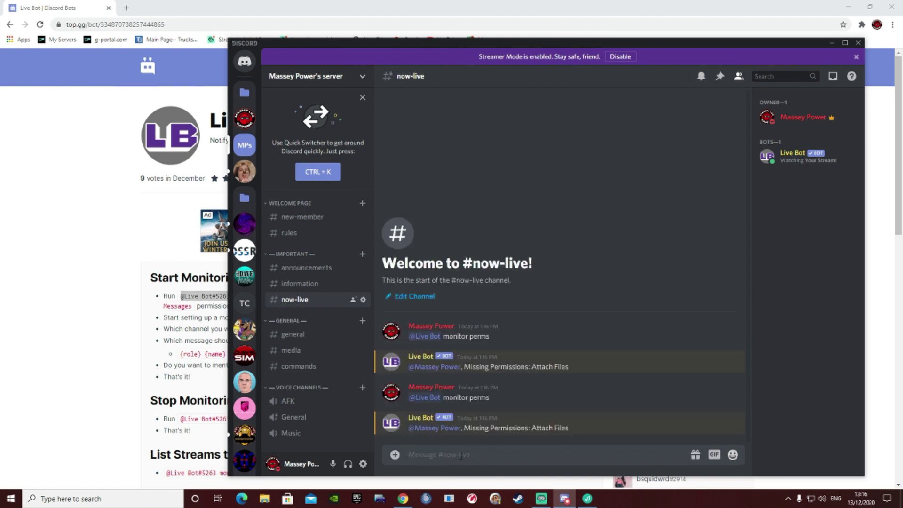
pyautogui.rightClick(313, 300)
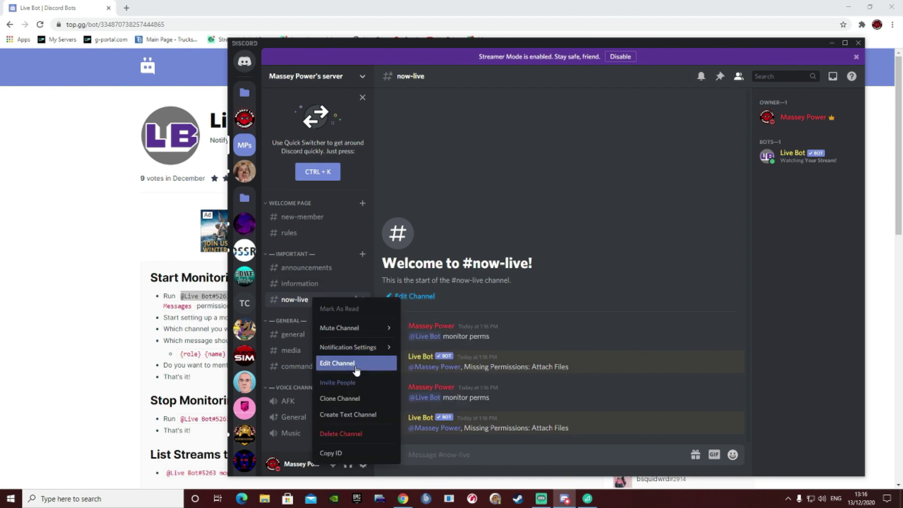
pyautogui.click(337, 363)
pyautogui.click(336, 110)
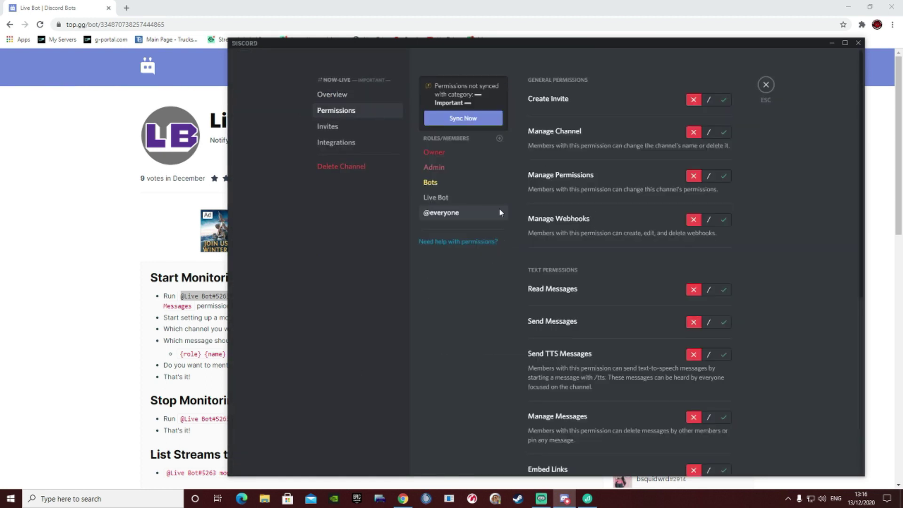
pyautogui.click(444, 198)
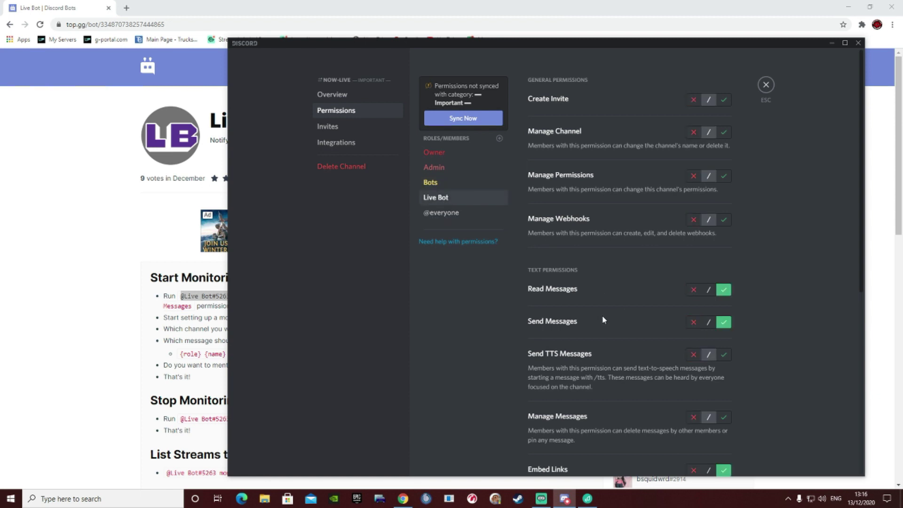
pyautogui.scroll(-4, 626, 324)
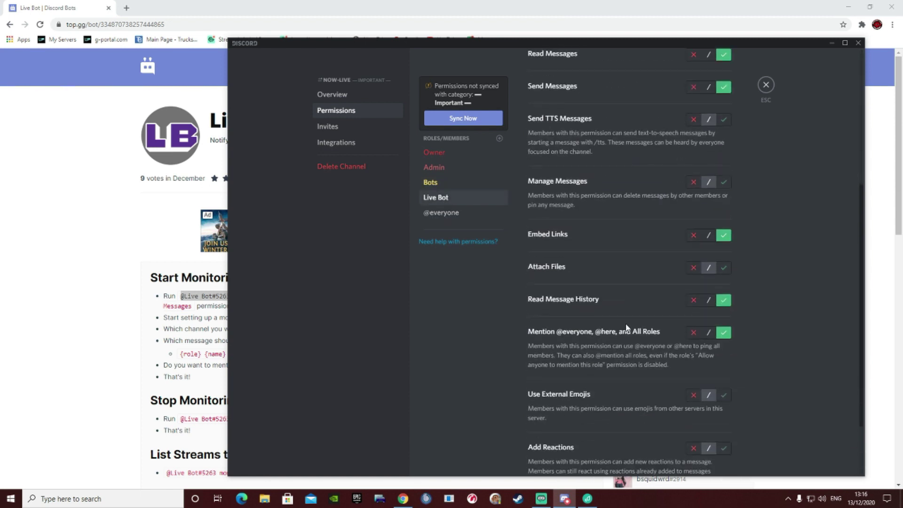
pyautogui.click(726, 270)
pyautogui.click(717, 452)
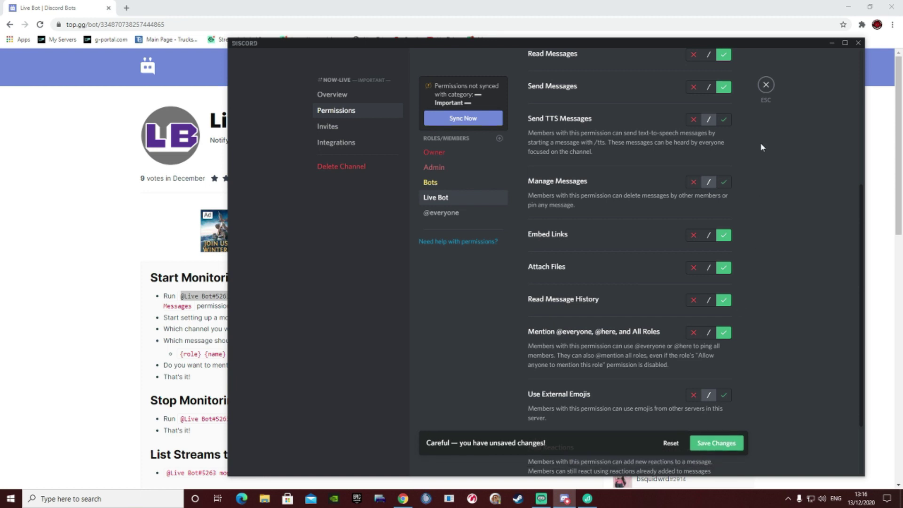
pyautogui.click(765, 85)
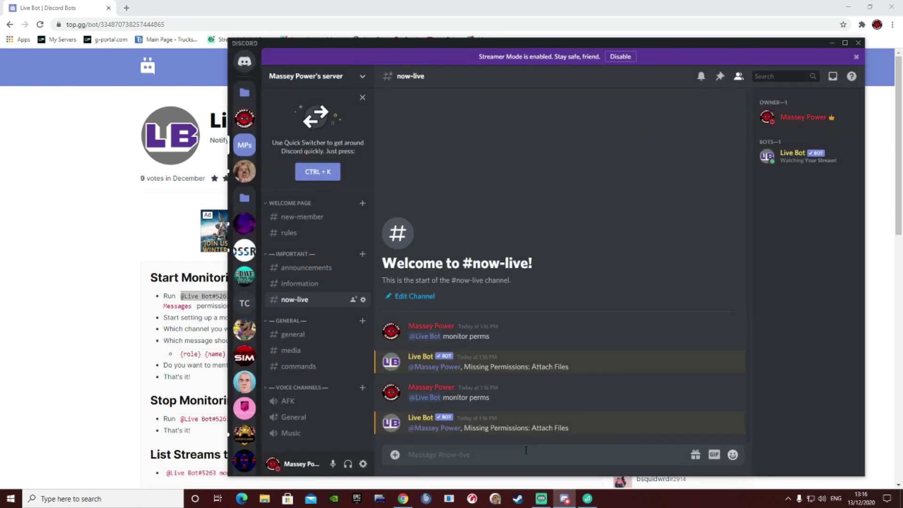
pyautogui.write('@live')
pyautogui.press('Tab')
pyautogui.write('monitor perms')
pyautogui.press('Return')
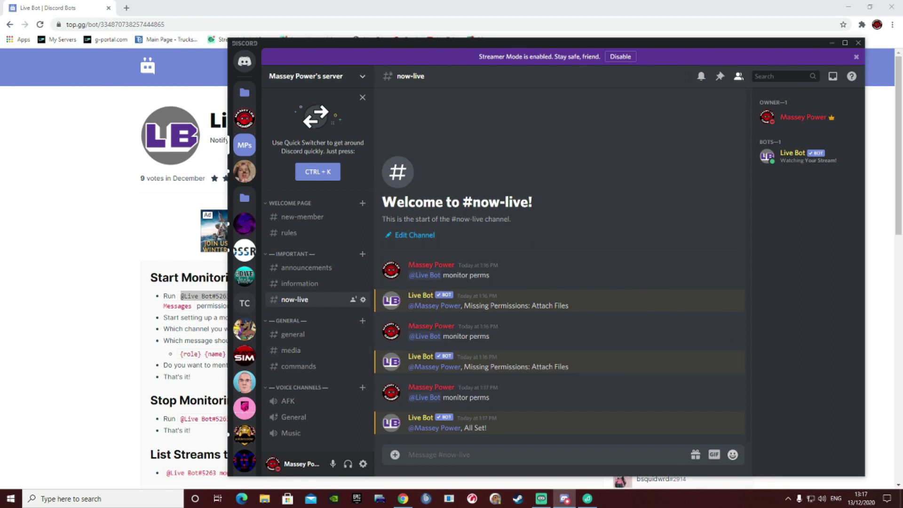
pyautogui.click(832, 43)
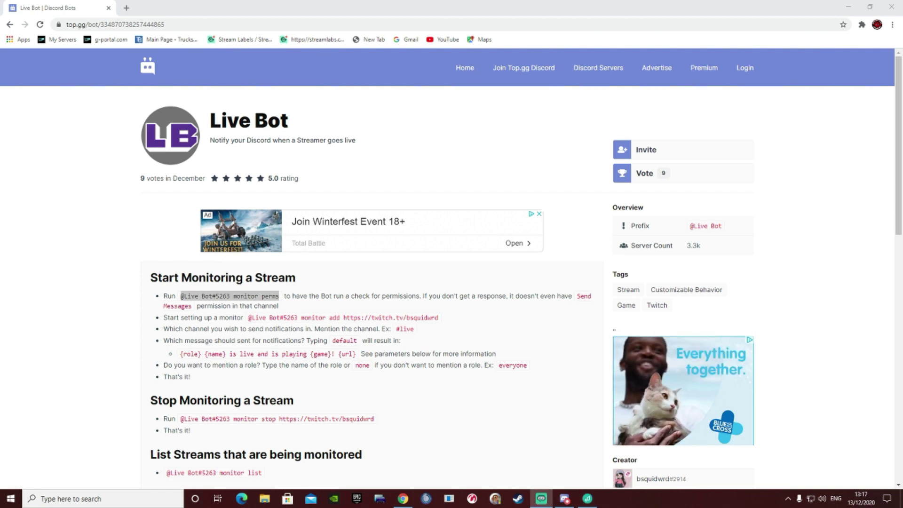
pyautogui.click(403, 428)
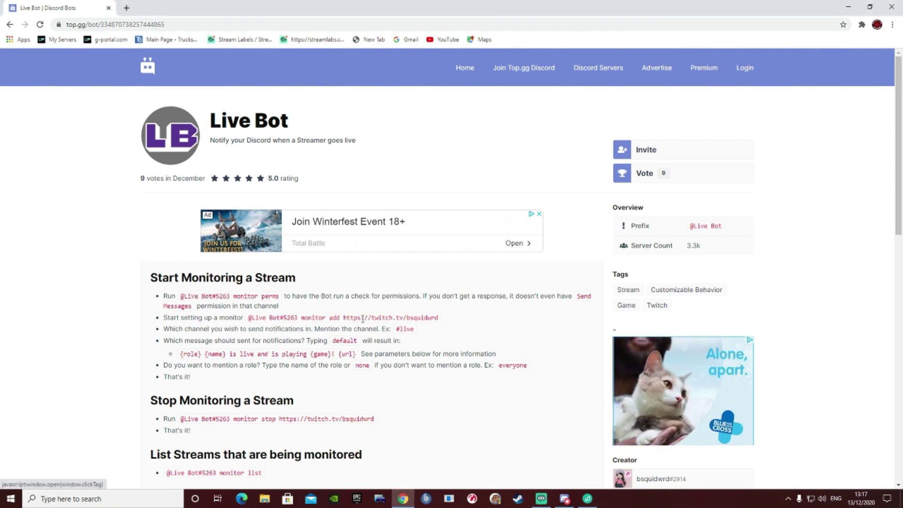
pyautogui.moveTo(340, 316); pyautogui.dragTo(248, 318)
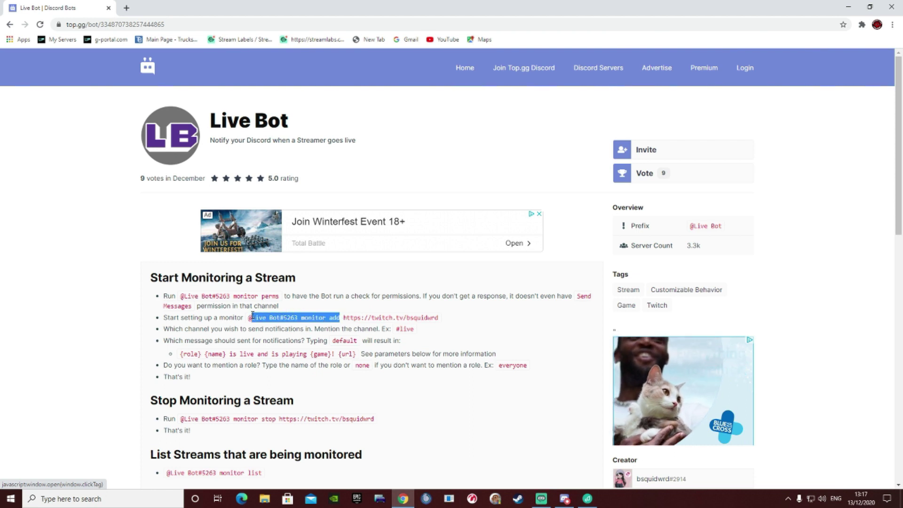
pyautogui.rightClick(274, 321)
pyautogui.click(296, 332)
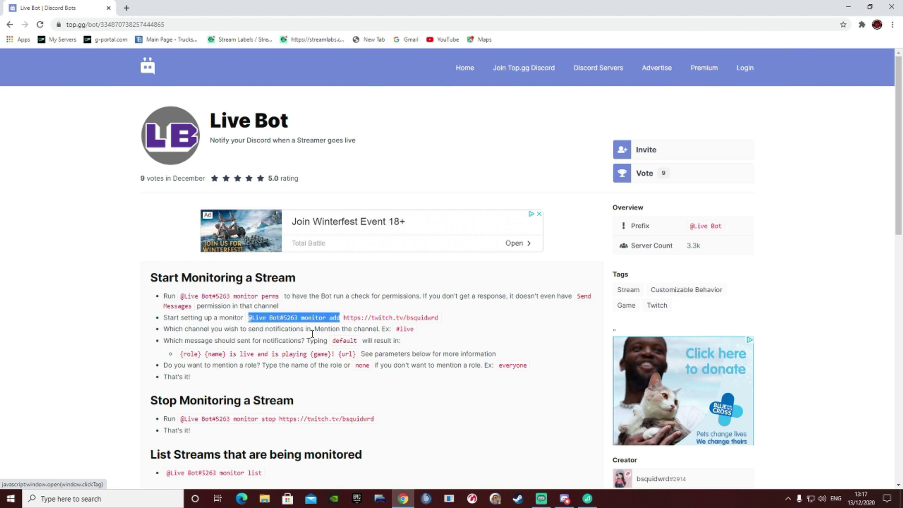
pyautogui.click(565, 499)
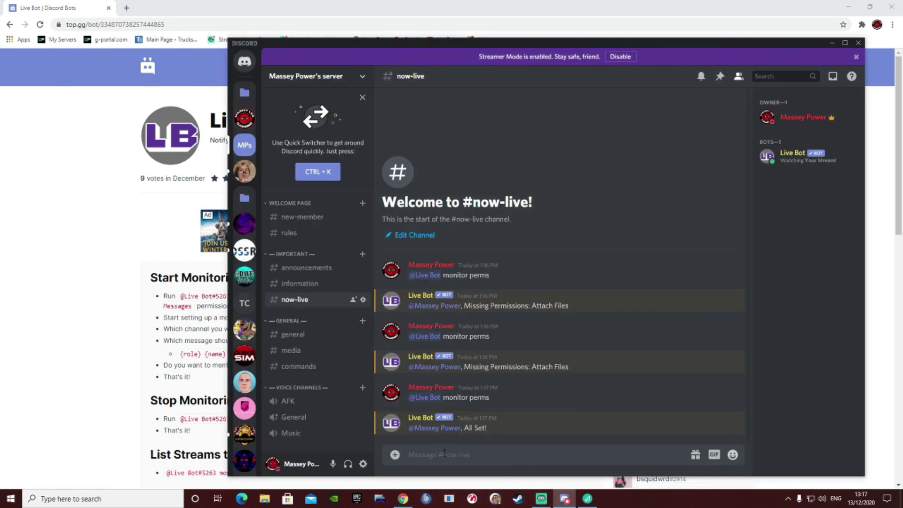
pyautogui.rightClick(445, 454)
pyautogui.click(459, 442)
# Open the Twitch home page in a new tab, closing the mistakenly opened Twitter page
pyautogui.click(132, 8)
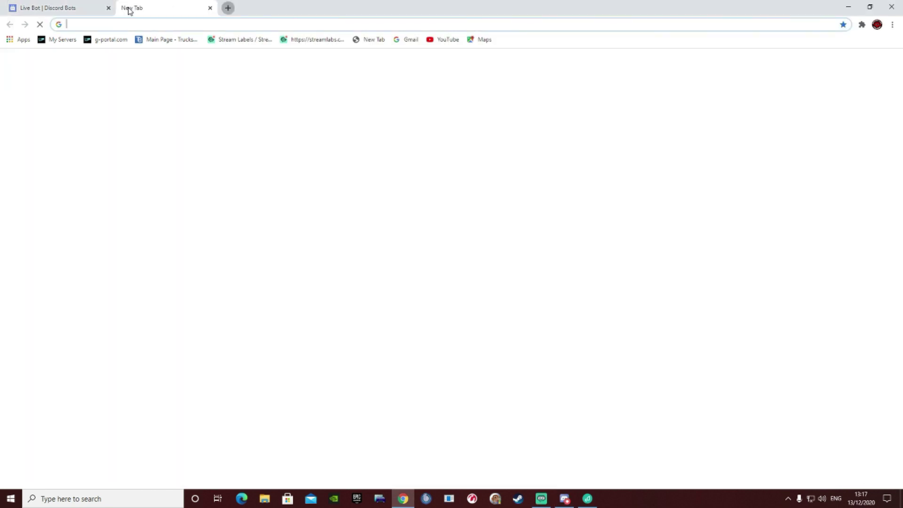
pyautogui.write('t')
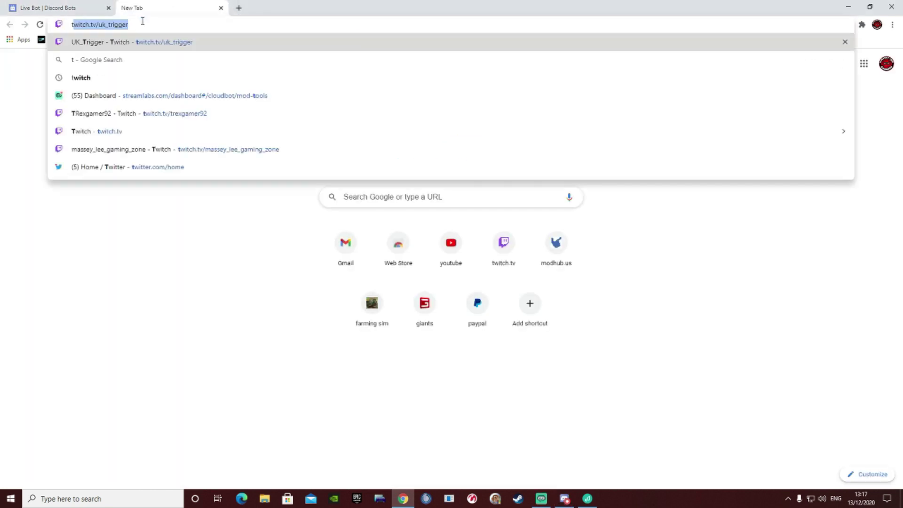
pyautogui.write('wit')
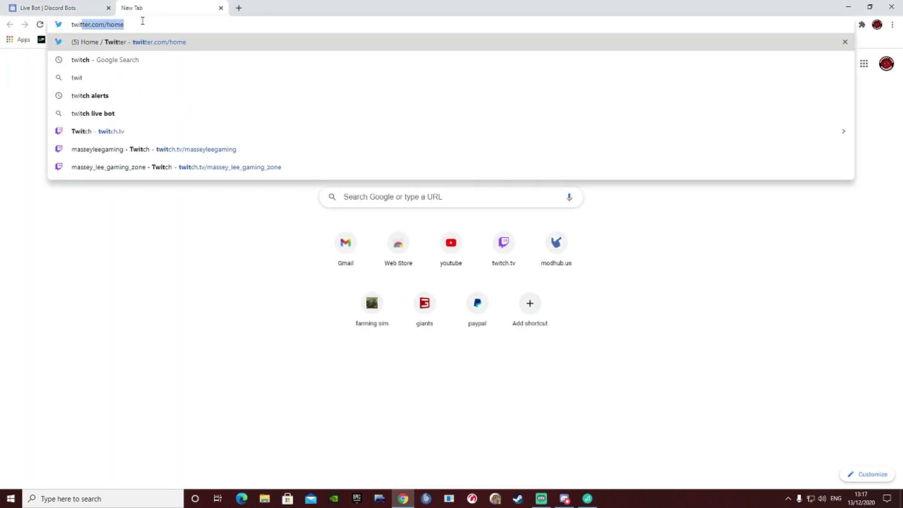
pyautogui.press('Return')
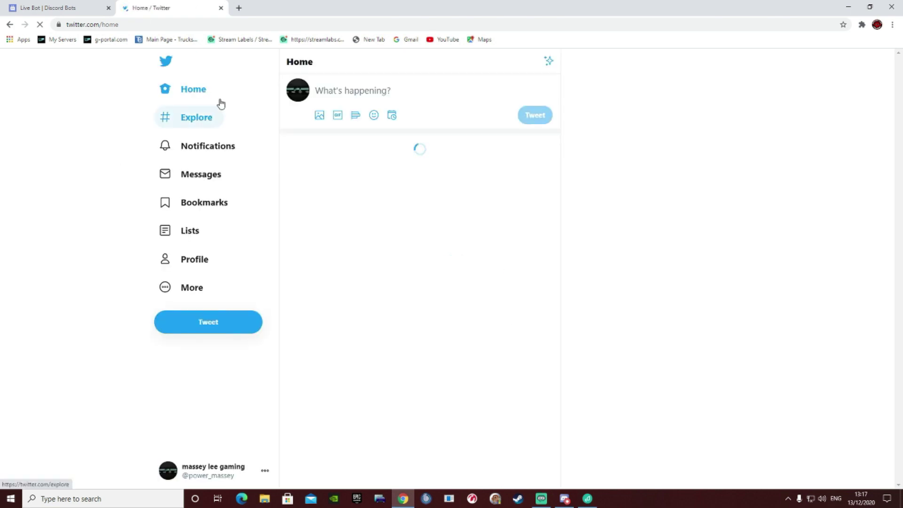
pyautogui.click(238, 8)
pyautogui.click(224, 26)
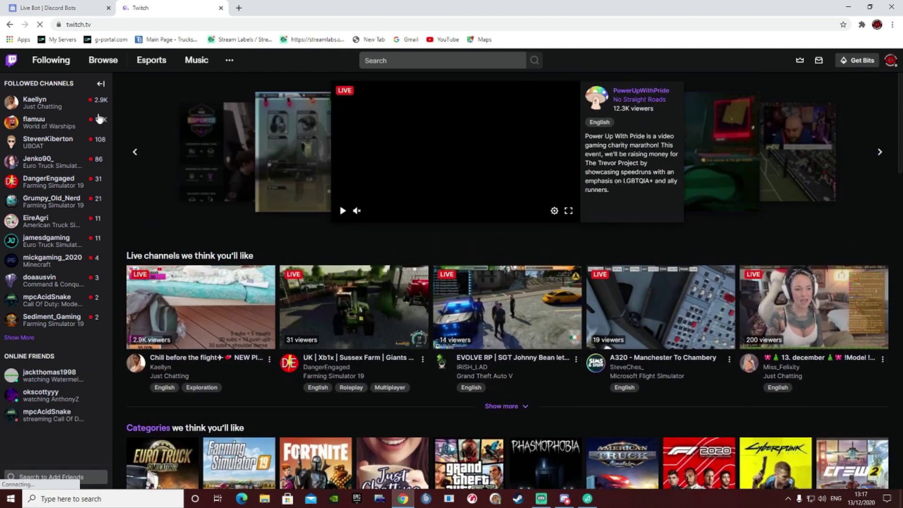
# Copy the masseyleegaming channel address from its Twitch channel page
pyautogui.click(891, 61)
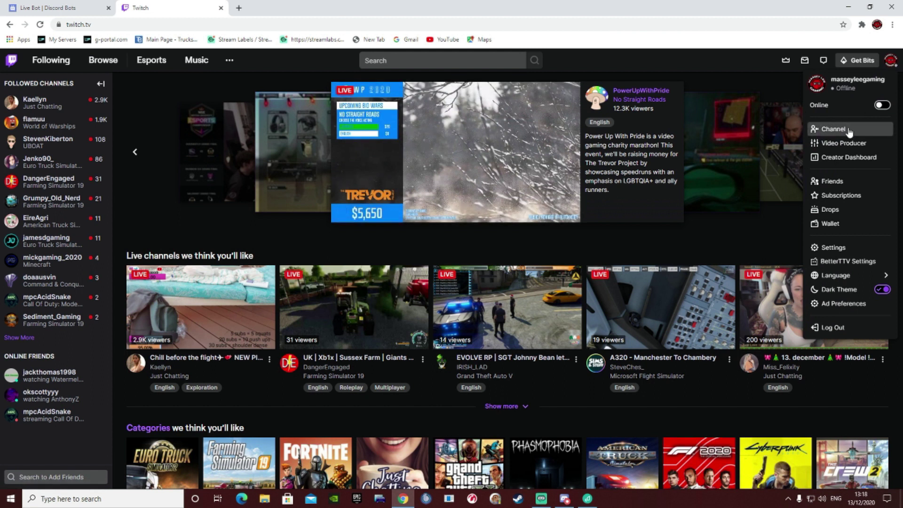
pyautogui.click(834, 128)
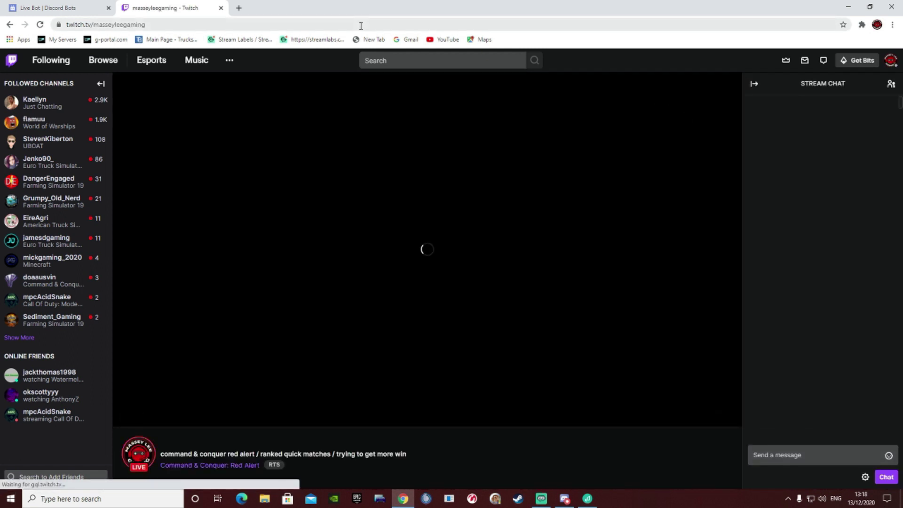
pyautogui.click(282, 24)
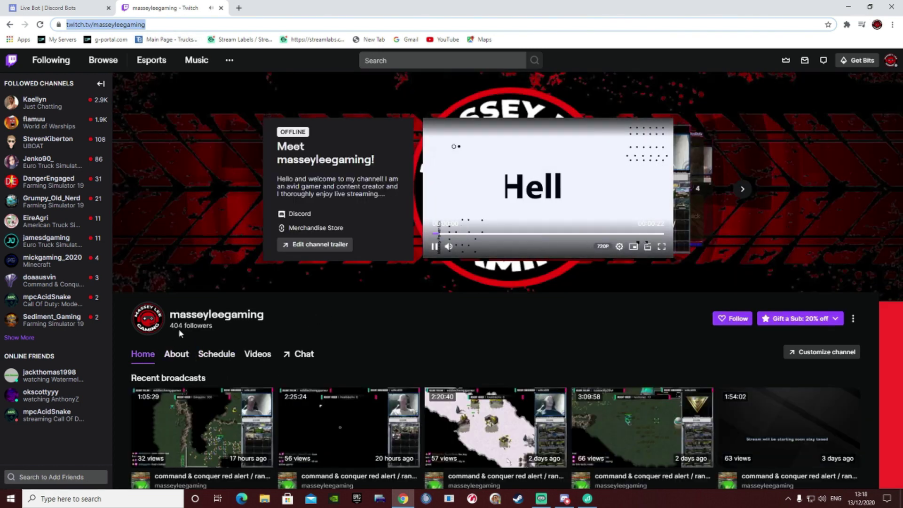
pyautogui.click(434, 246)
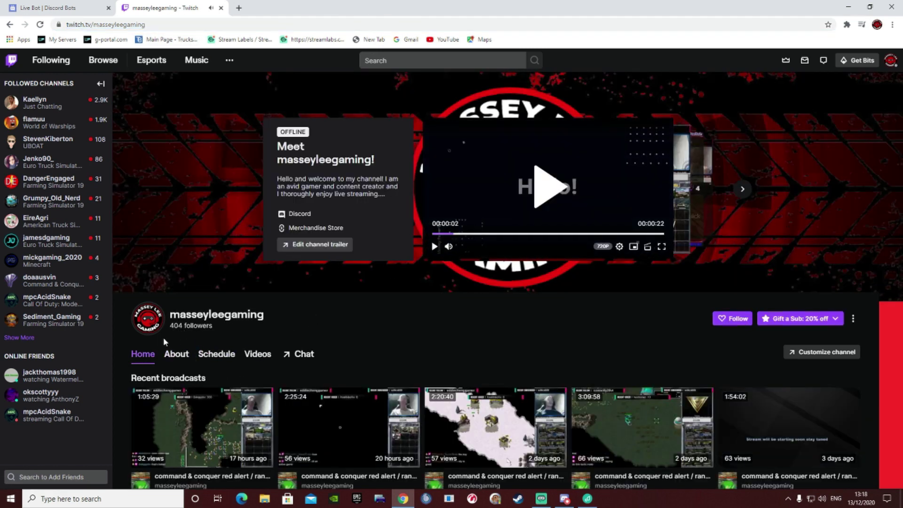
pyautogui.click(204, 24)
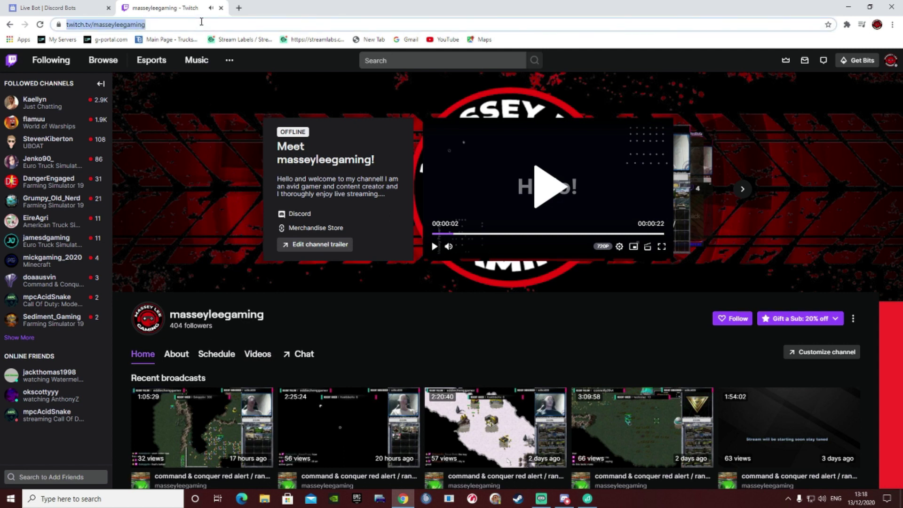
pyautogui.rightClick(201, 23)
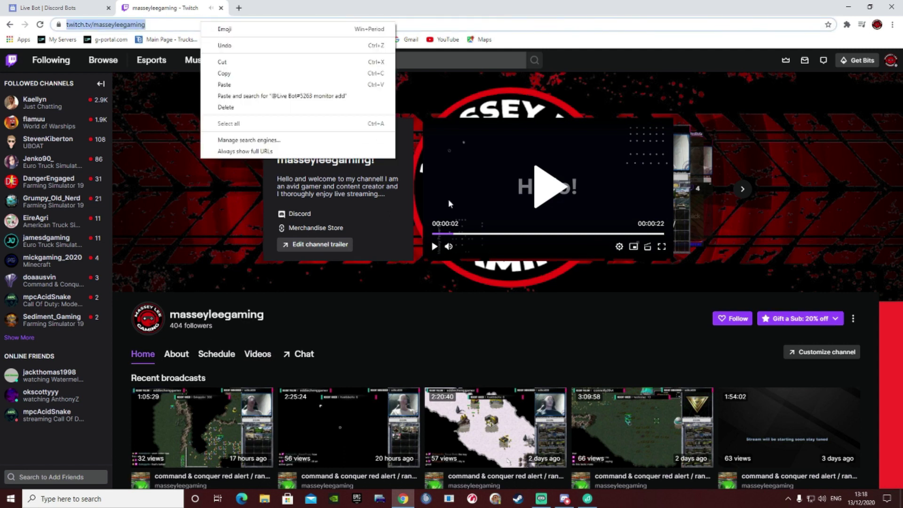
pyautogui.click(263, 74)
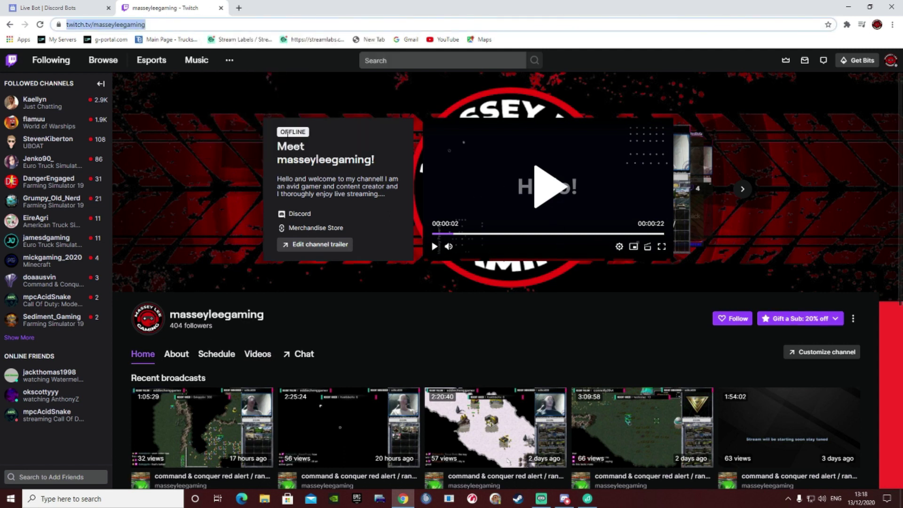
# Close the Twitch tab and send monitor add with the masseyleegaming channel link
pyautogui.click(220, 8)
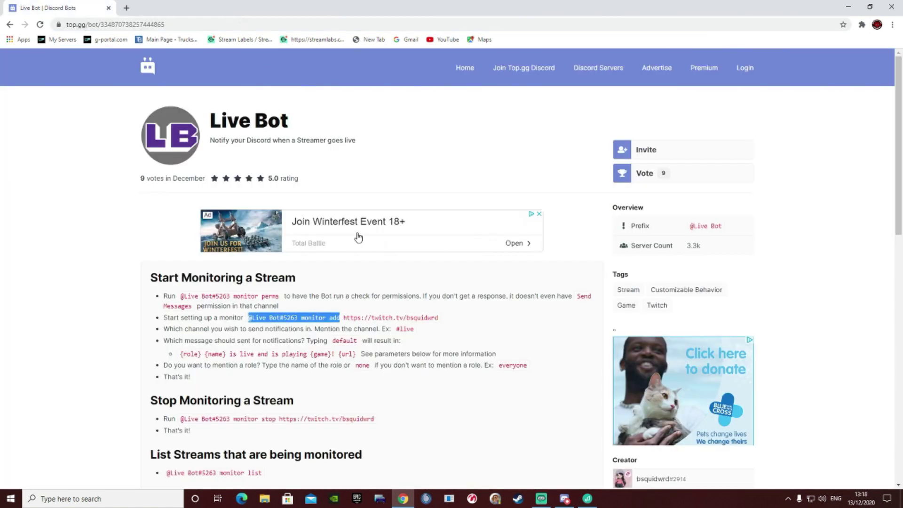
pyautogui.click(564, 499)
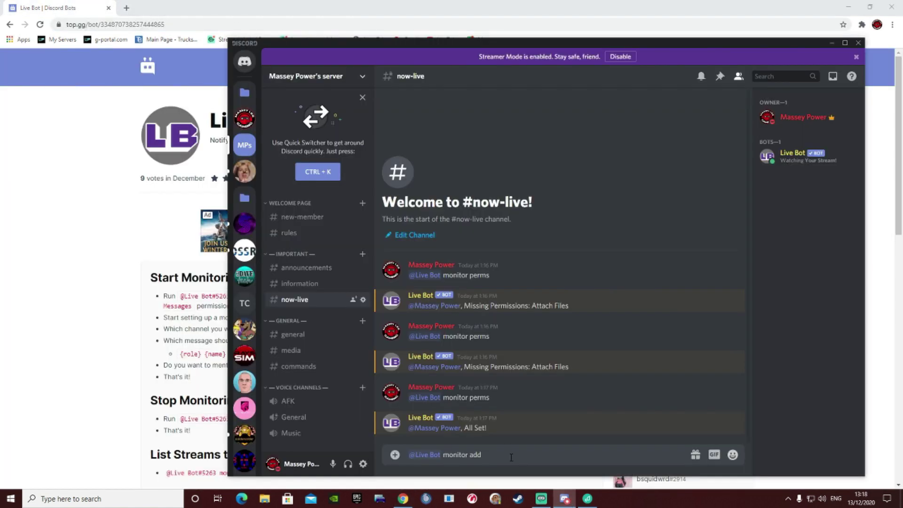
pyautogui.rightClick(508, 454)
pyautogui.click(547, 442)
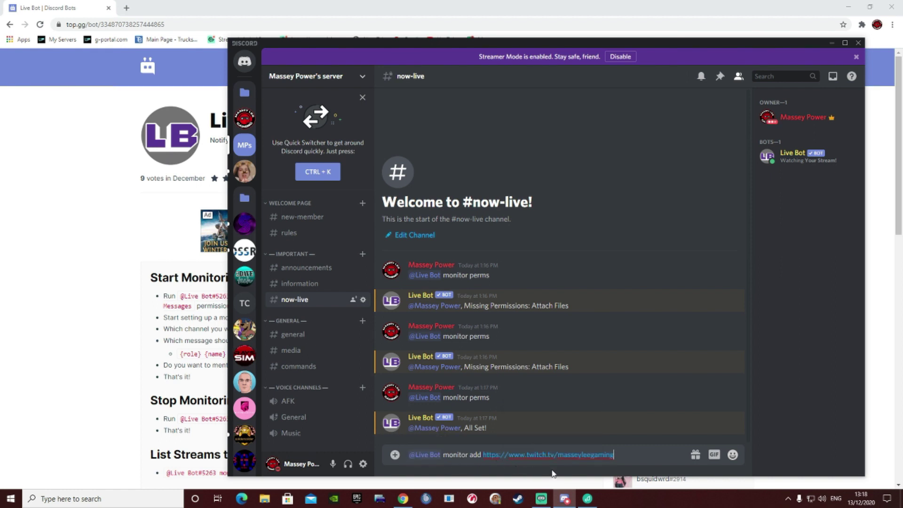
pyautogui.press('Return')
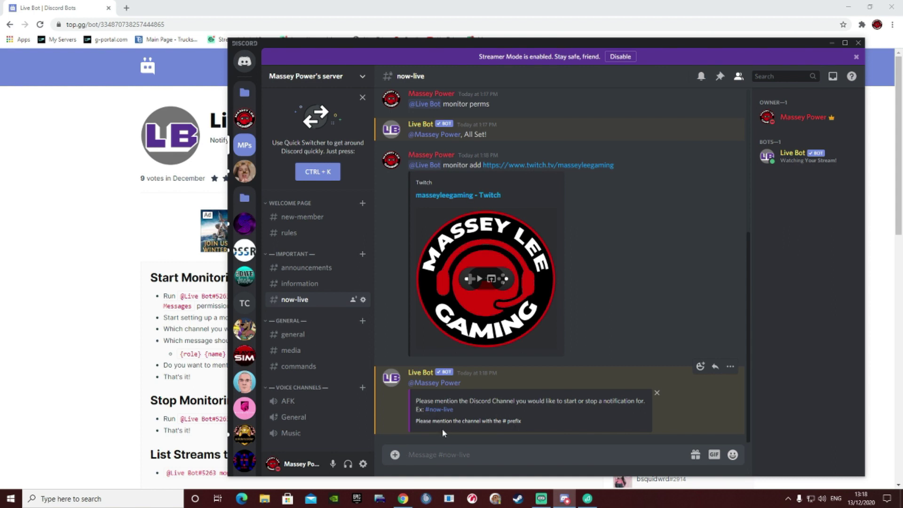
pyautogui.write('#now')
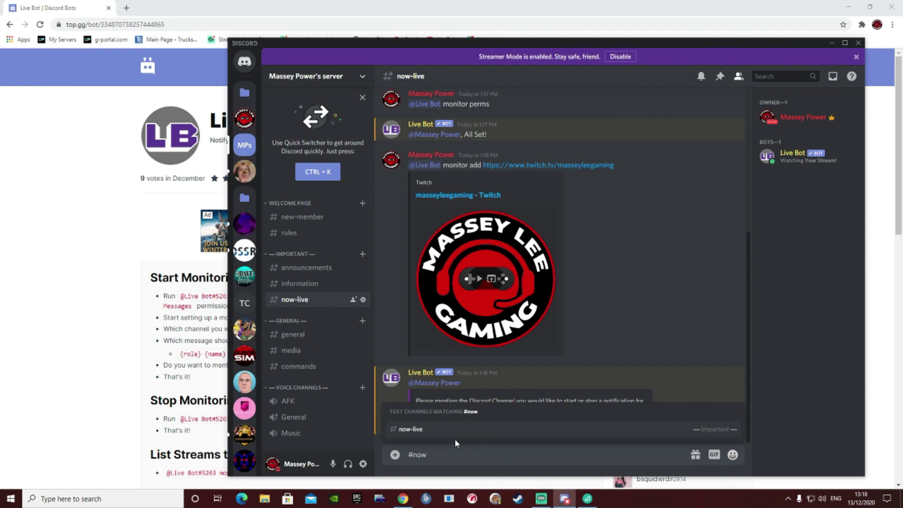
pyautogui.press('Tab')
pyautogui.press('Return')
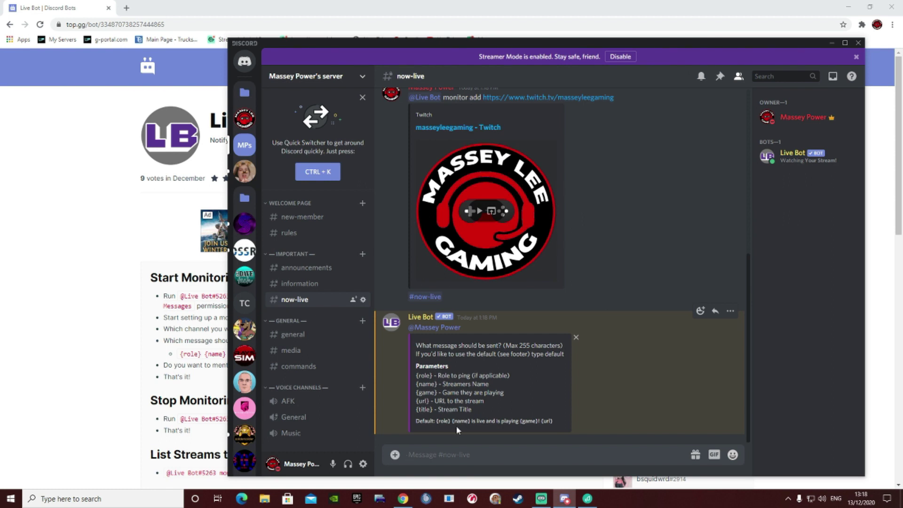
pyautogui.moveTo(494, 382)
pyautogui.write('hi ')
pyautogui.write('everyone i have just gone live please come and check me out thank you')
pyautogui.press('Return')
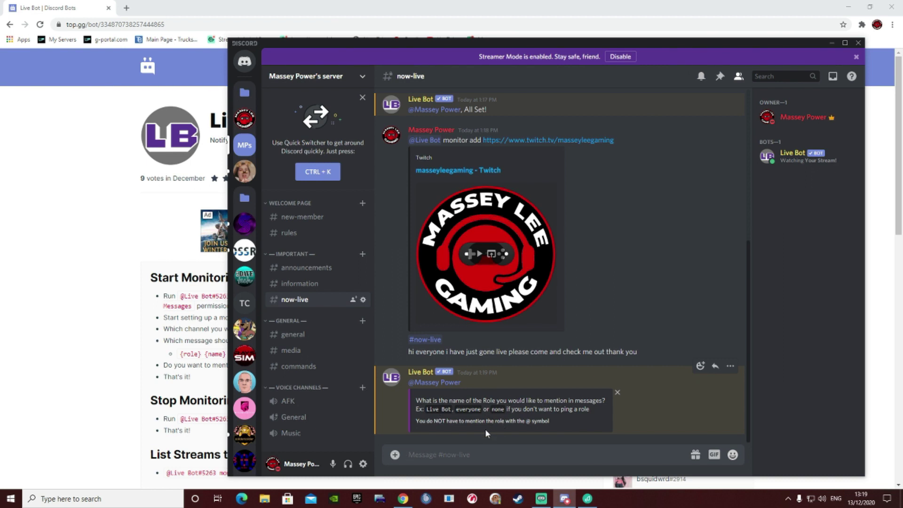
pyautogui.doubleClick(469, 410)
pyautogui.click(478, 454)
pyautogui.write('@everyo')
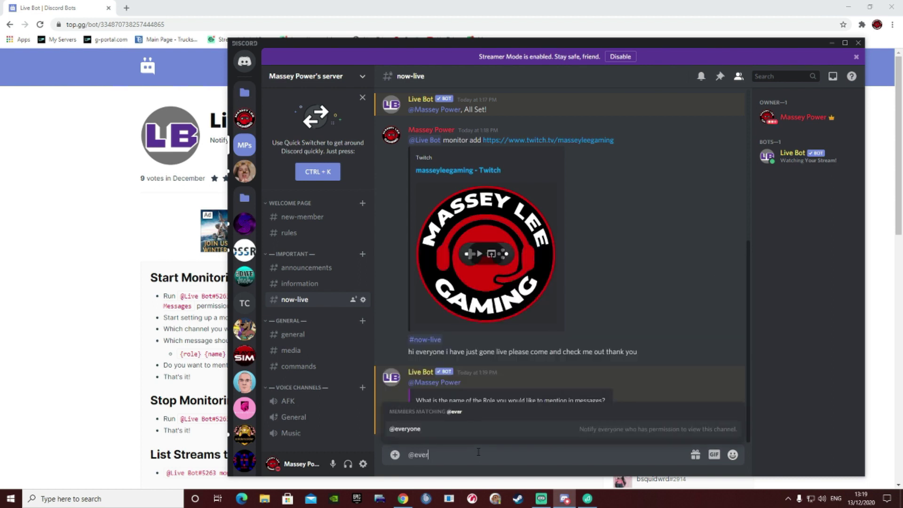
pyautogui.press('Tab')
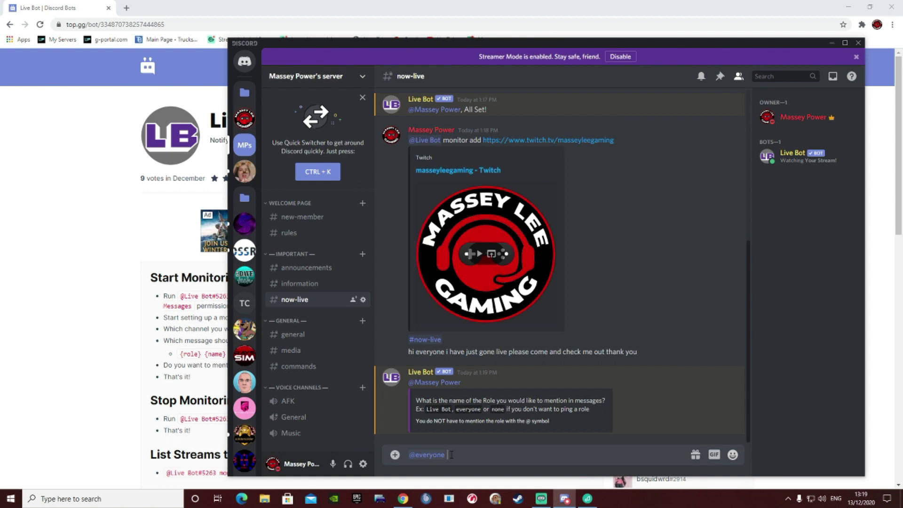
pyautogui.press('Return')
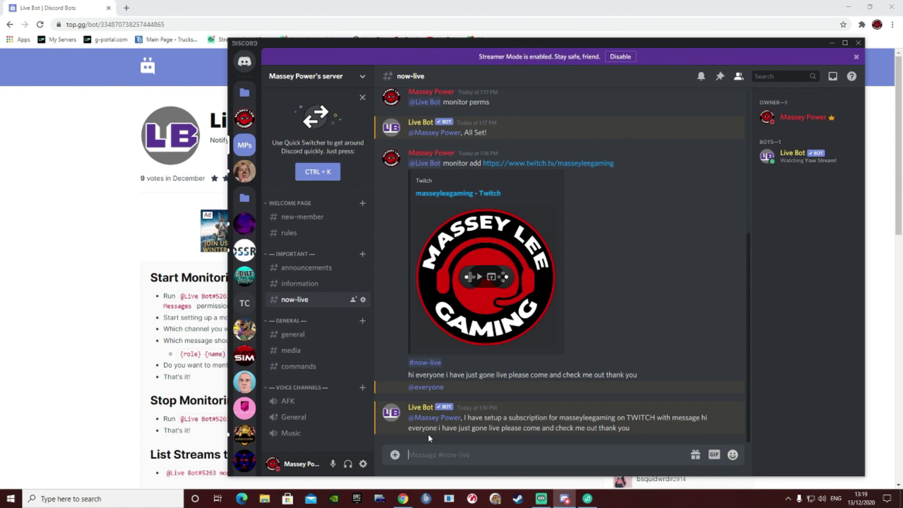
pyautogui.moveTo(318, 350)
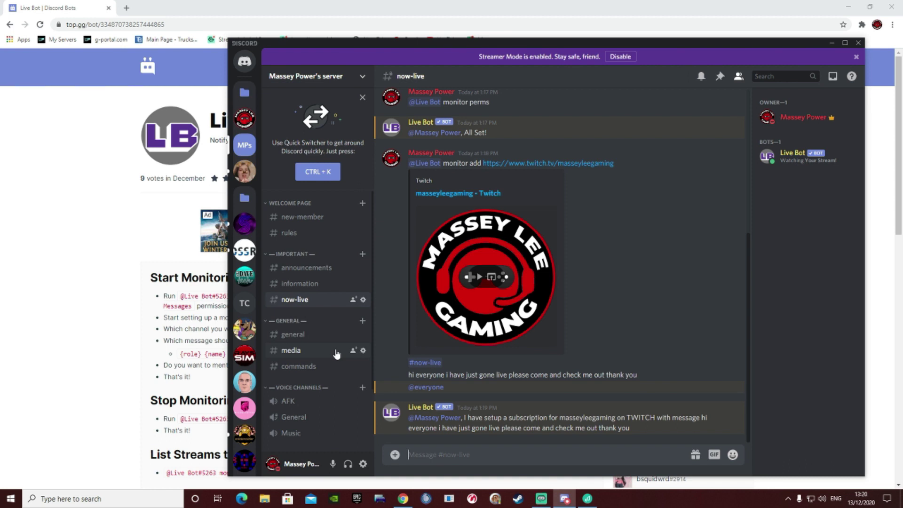
pyautogui.scroll(-3, 299, 362)
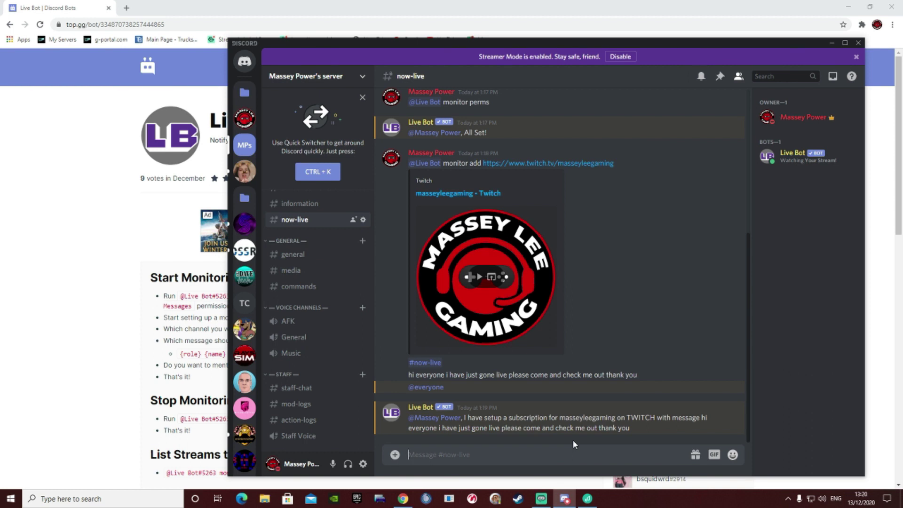
pyautogui.click(447, 457)
pyautogui.click(87, 252)
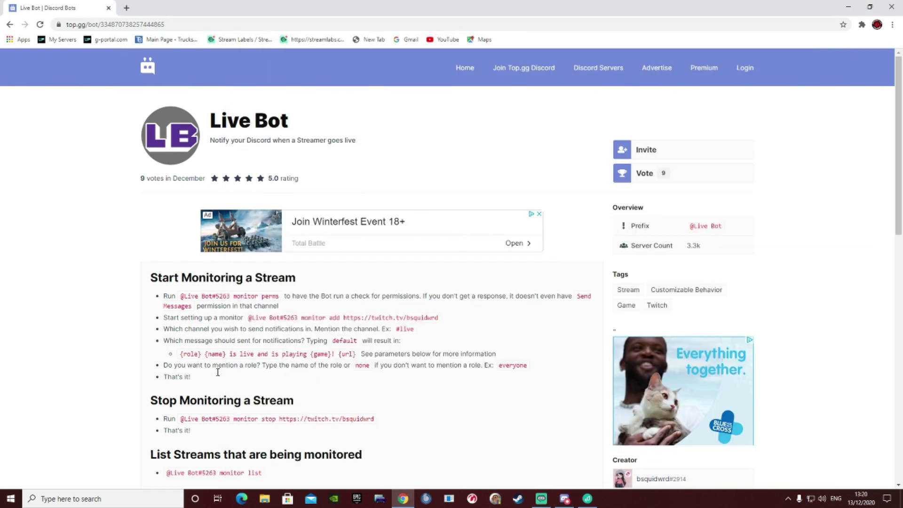
pyautogui.scroll(-2, 238, 383)
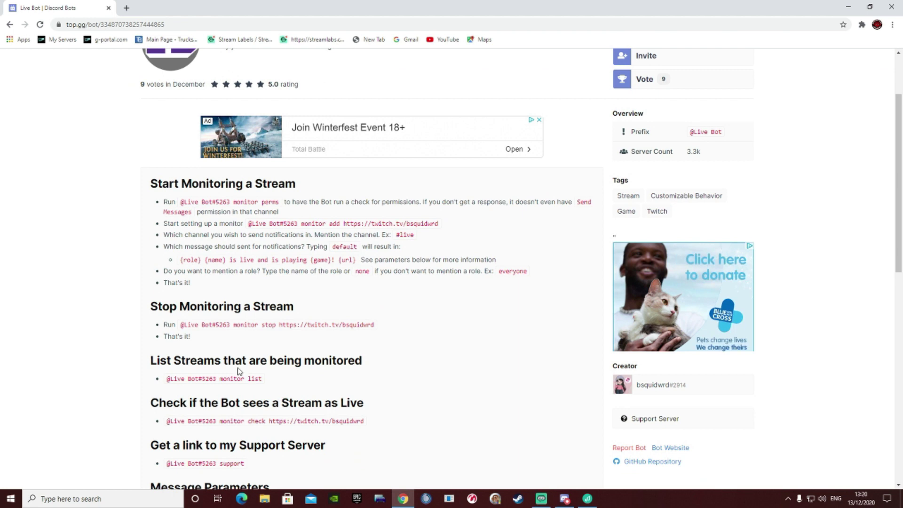
pyautogui.scroll(-1, 230, 310)
pyautogui.scroll(-1, 229, 311)
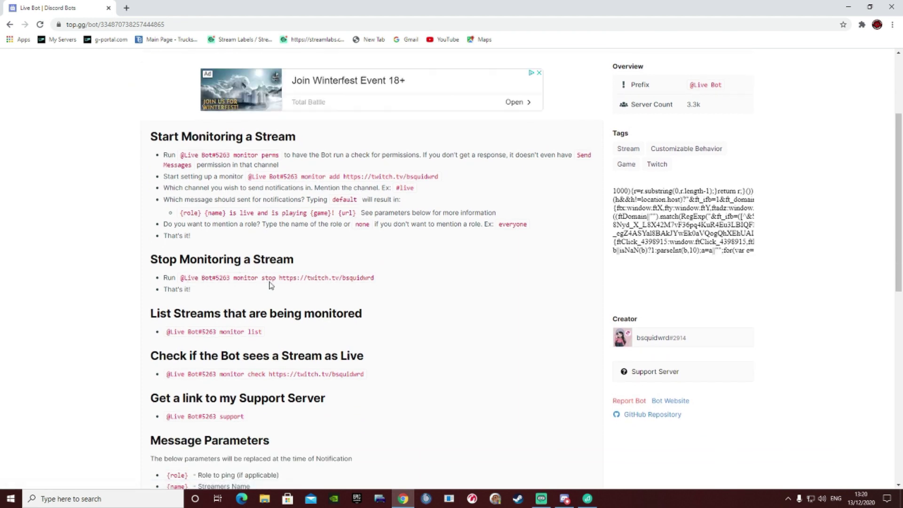
pyautogui.moveTo(278, 277)
pyautogui.mouseDown()
pyautogui.moveTo(171, 271)
pyautogui.moveTo(180, 277)
pyautogui.mouseUp()
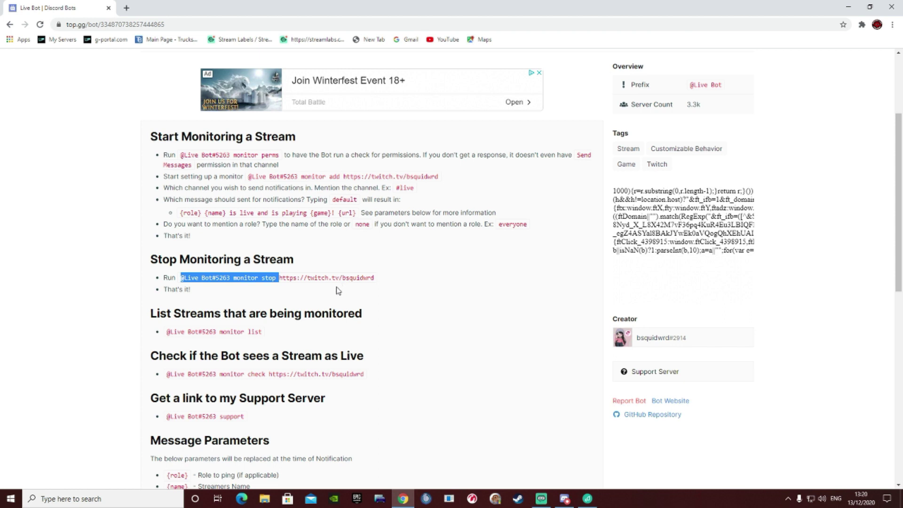
pyautogui.click(269, 333)
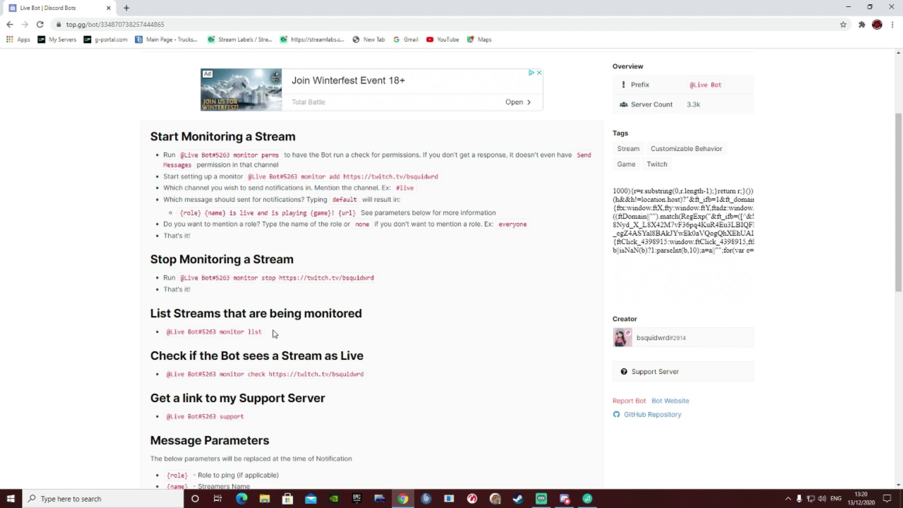
pyautogui.moveTo(280, 346); pyautogui.dragTo(168, 330)
pyautogui.click(283, 338)
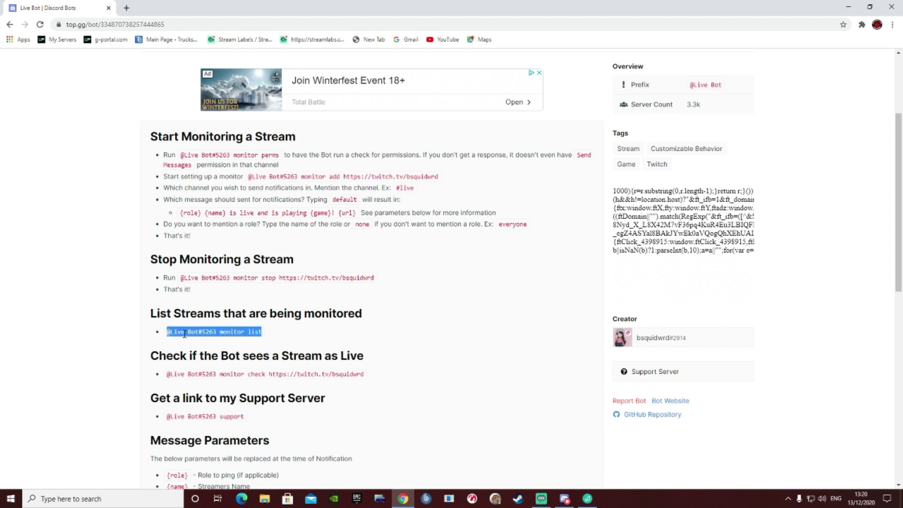
pyautogui.hotkey('ctrl', 'c')
# Send the pasted monitor list command to Live Bot in #now-live
pyautogui.click(565, 499)
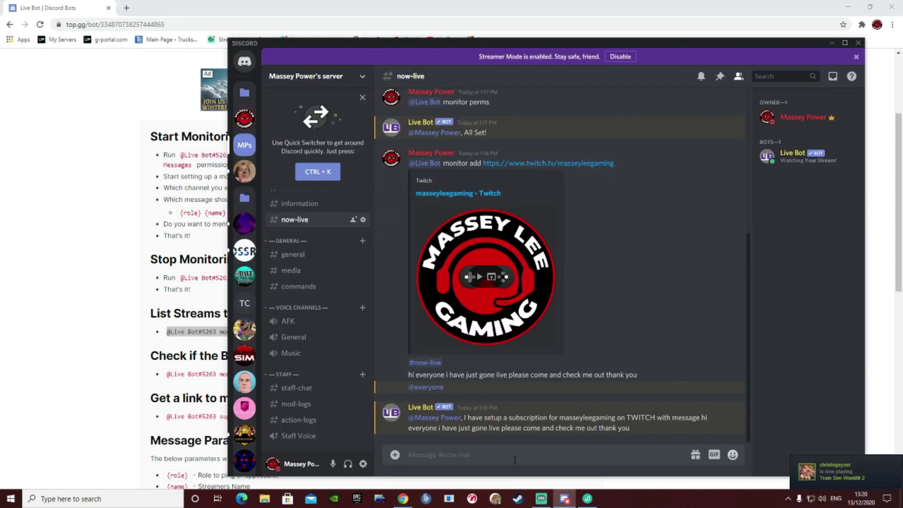
pyautogui.hotkey('ctrl', 'v')
pyautogui.press('Return')
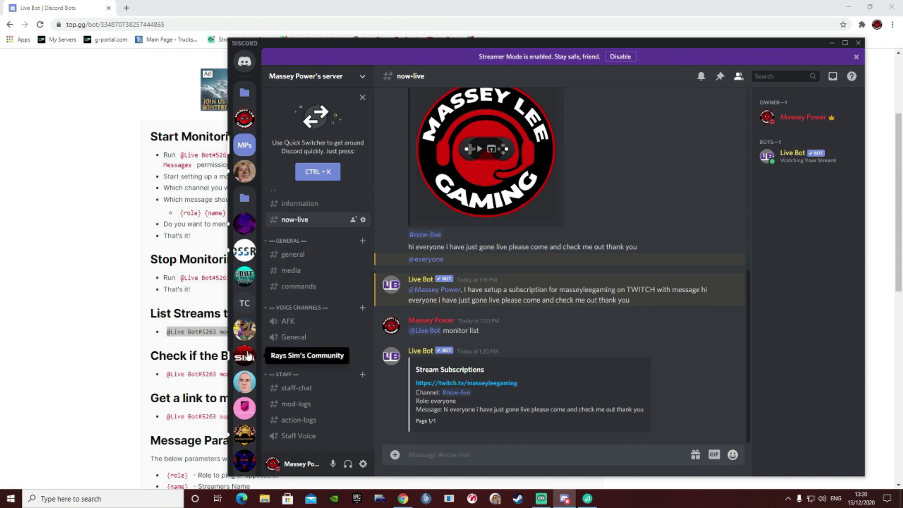
# Select the gamingwithdk13 Twitch link in Massey Lee Gaming's __now-live__, then return to Massey Power
pyautogui.click(244, 118)
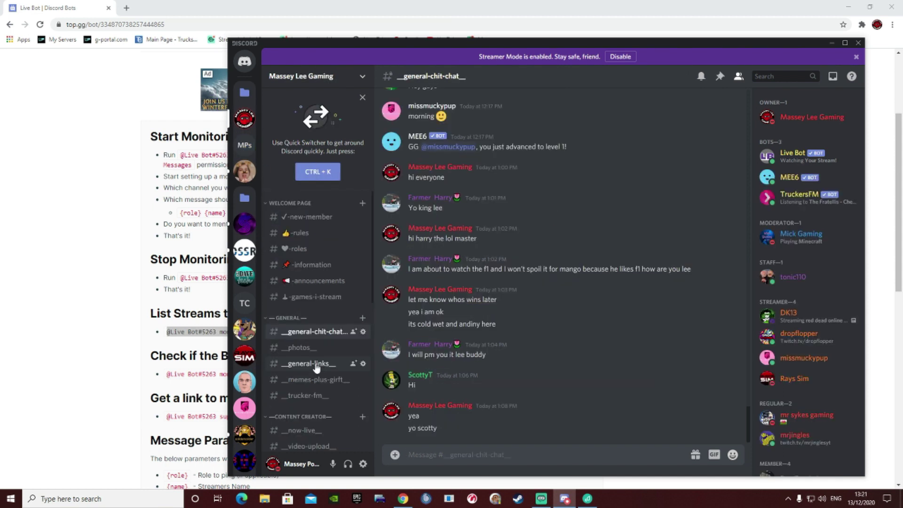
pyautogui.scroll(-2, 313, 395)
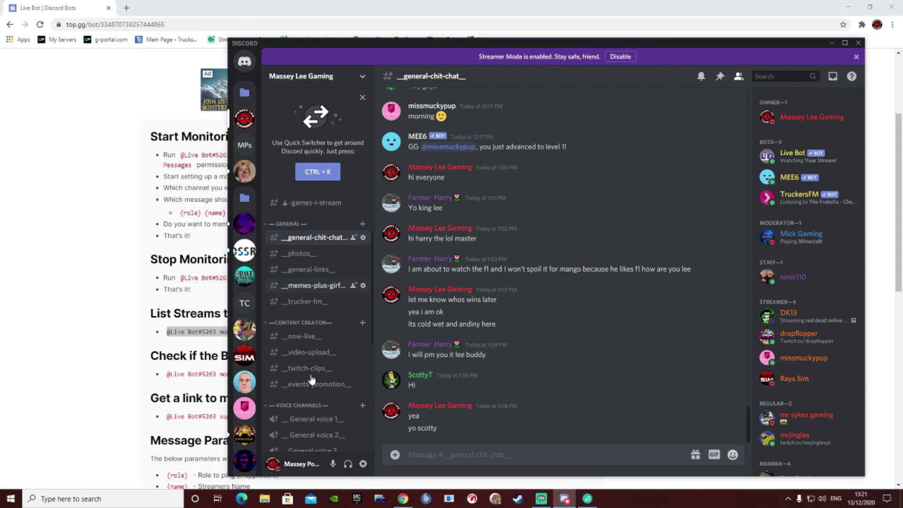
pyautogui.click(303, 337)
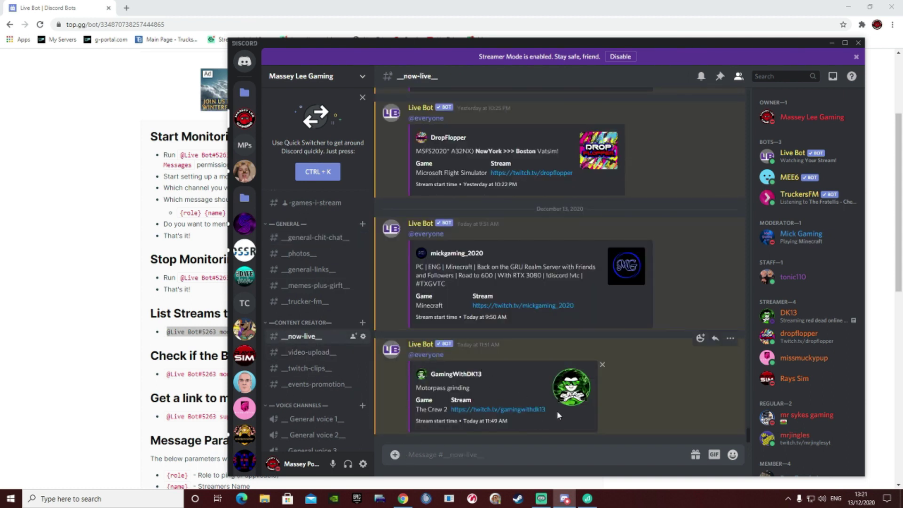
pyautogui.moveTo(546, 409); pyautogui.dragTo(452, 411)
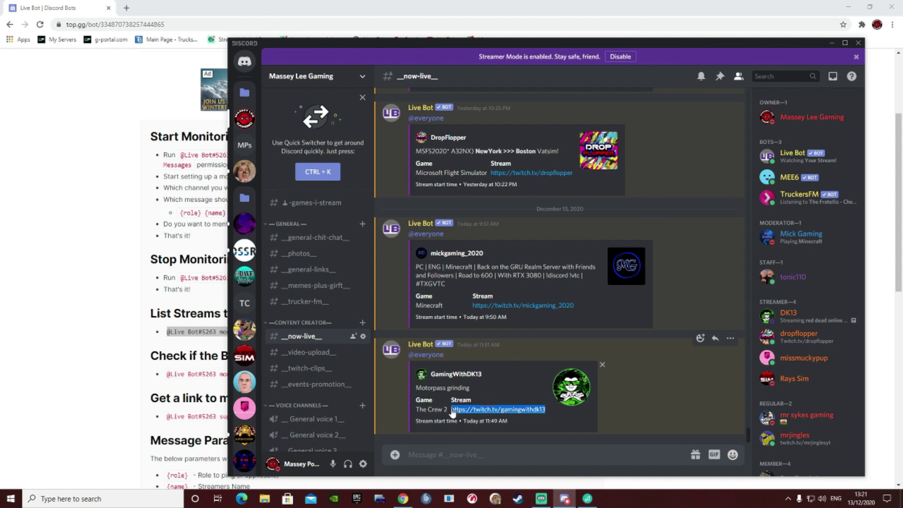
pyautogui.click(244, 144)
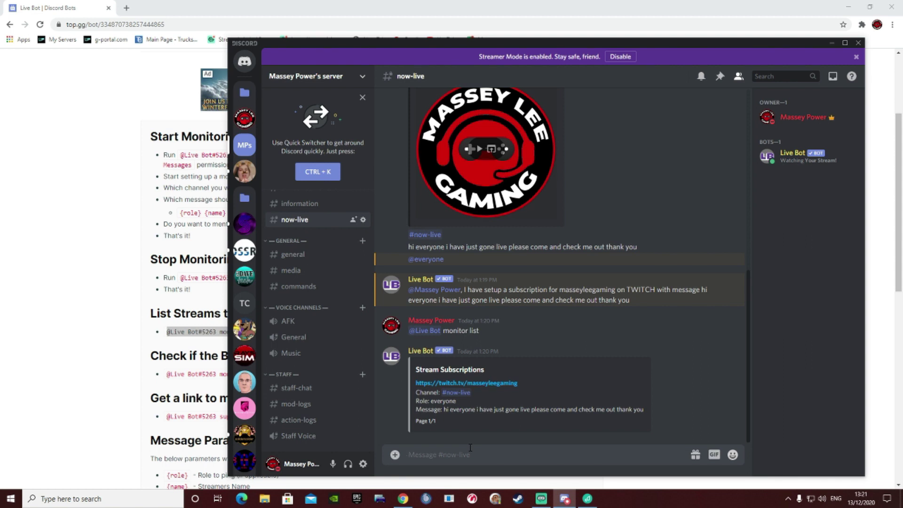
pyautogui.click(470, 454)
pyautogui.write('@live')
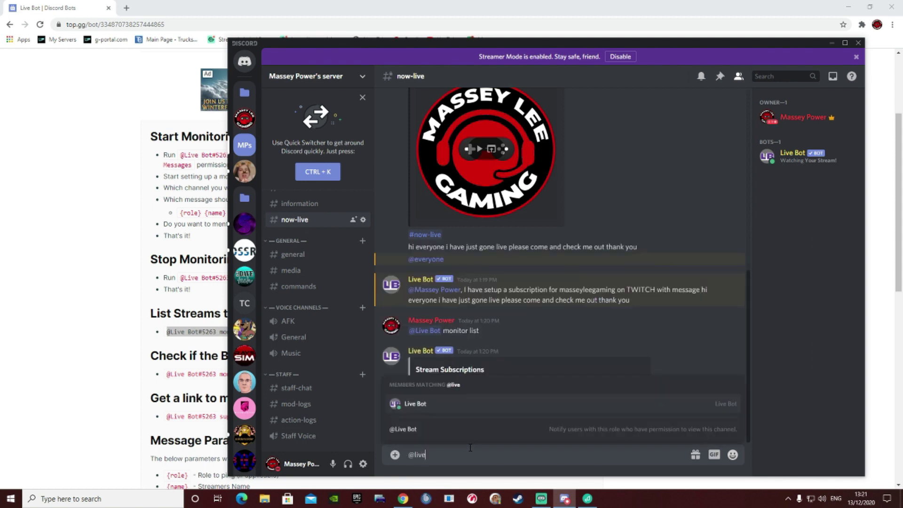
pyautogui.press('Tab')
pyautogui.write('monmi')
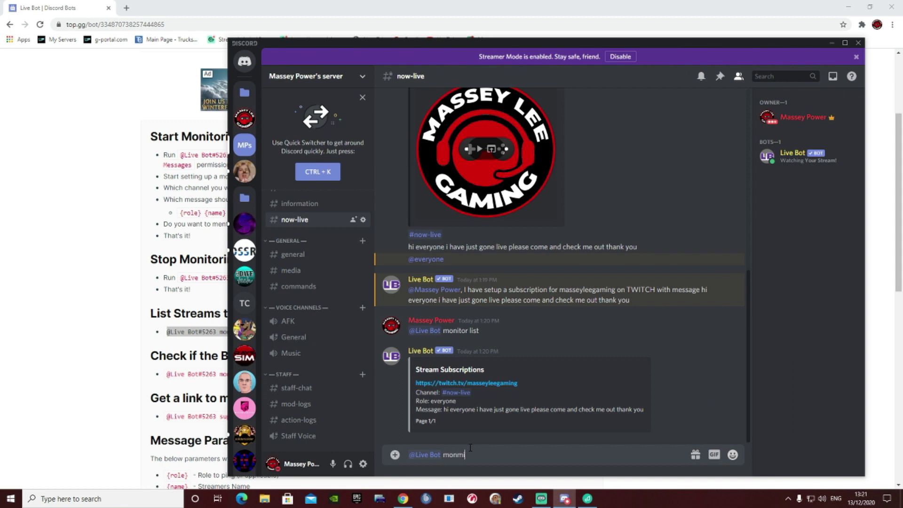
pyautogui.press('BackSpace')
pyautogui.press('BackSpace')
pyautogui.write('itor add')
pyautogui.hotkey('ctrl', 'v')
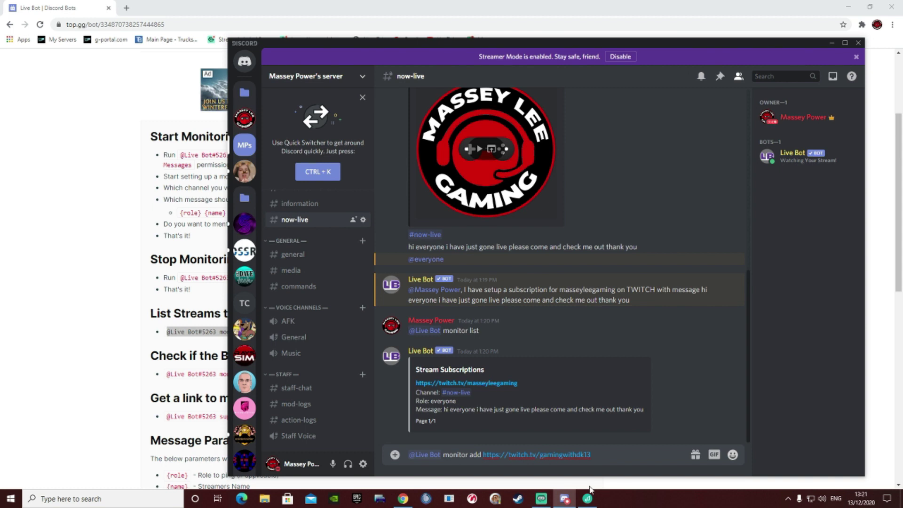
pyautogui.press('Return')
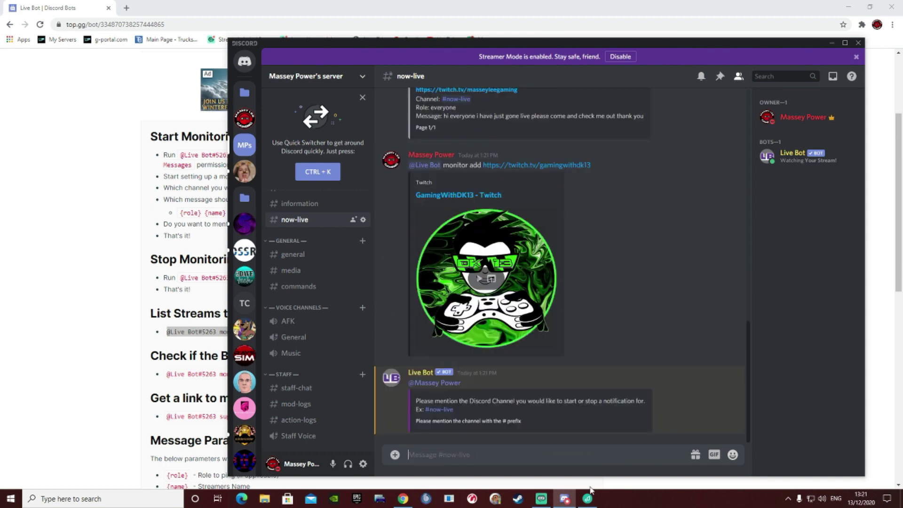
pyautogui.write('#')
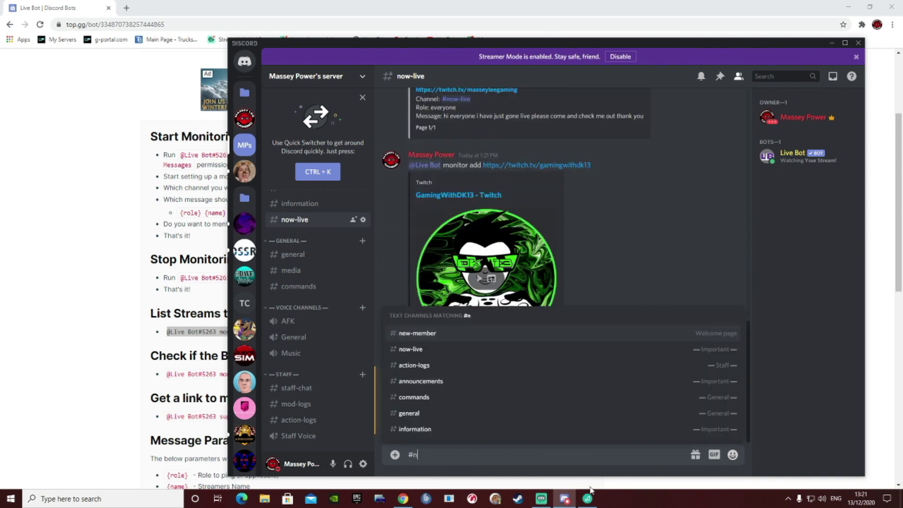
pyautogui.write('no')
pyautogui.press('Tab')
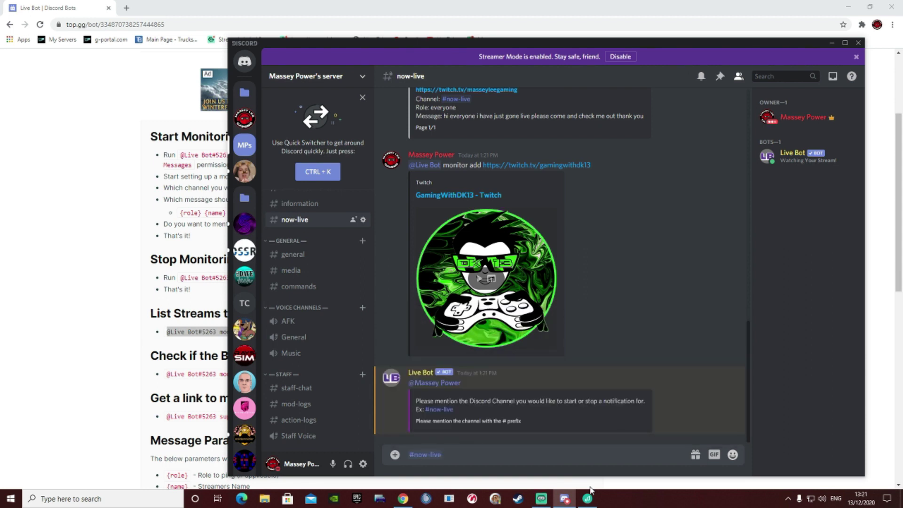
pyautogui.press('Return')
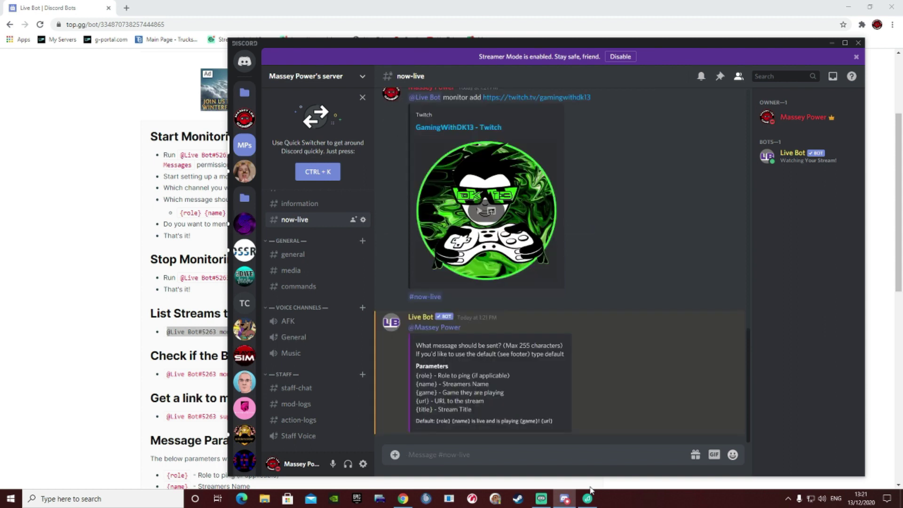
pyautogui.write('@ever')
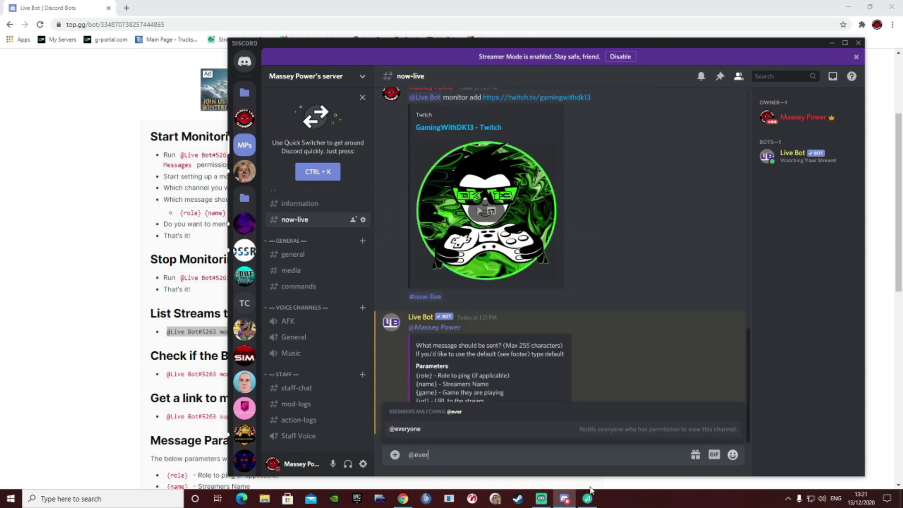
pyautogui.write('yone')
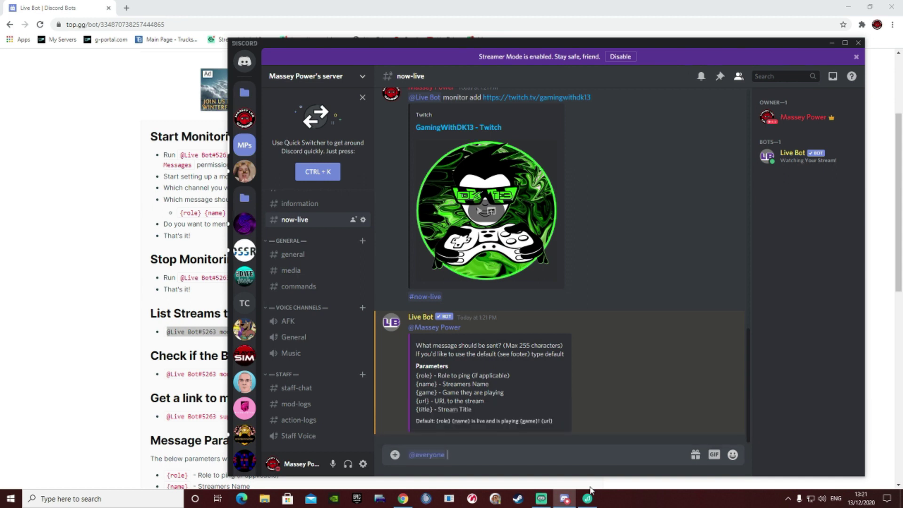
pyautogui.press('Return')
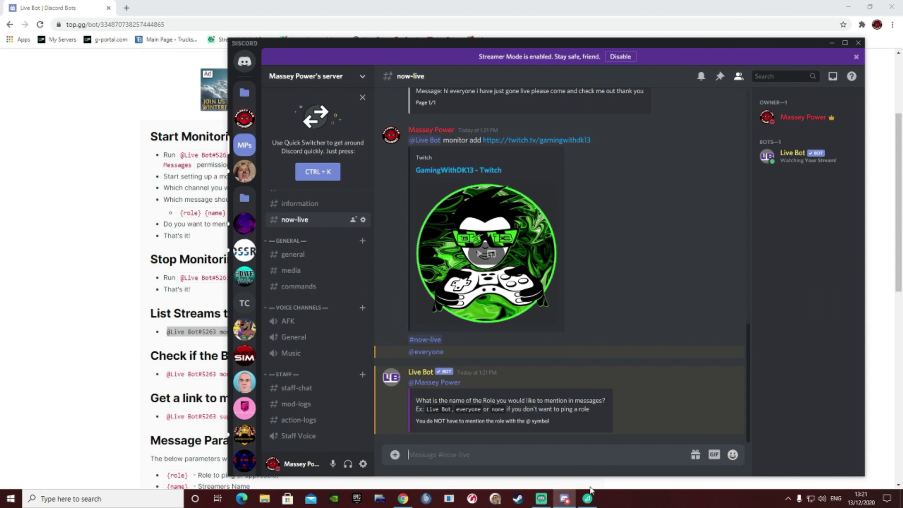
pyautogui.write('@eve')
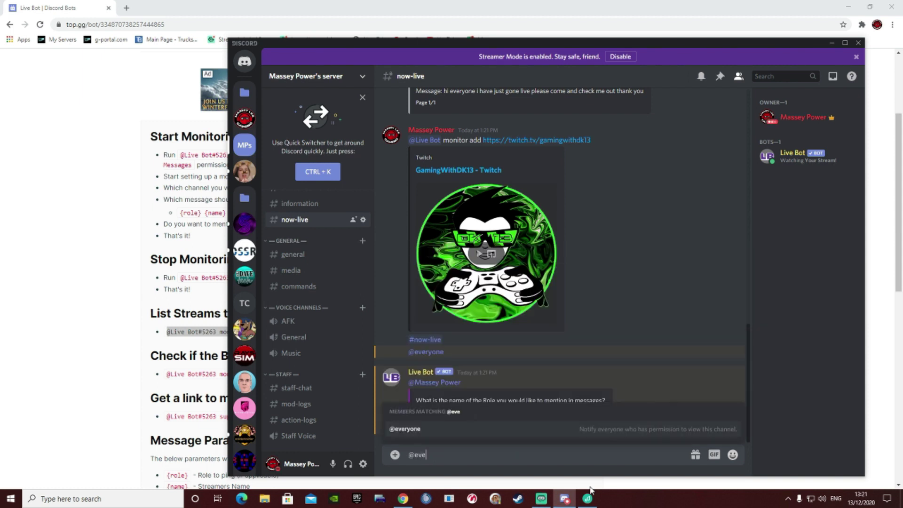
pyautogui.write('ryone')
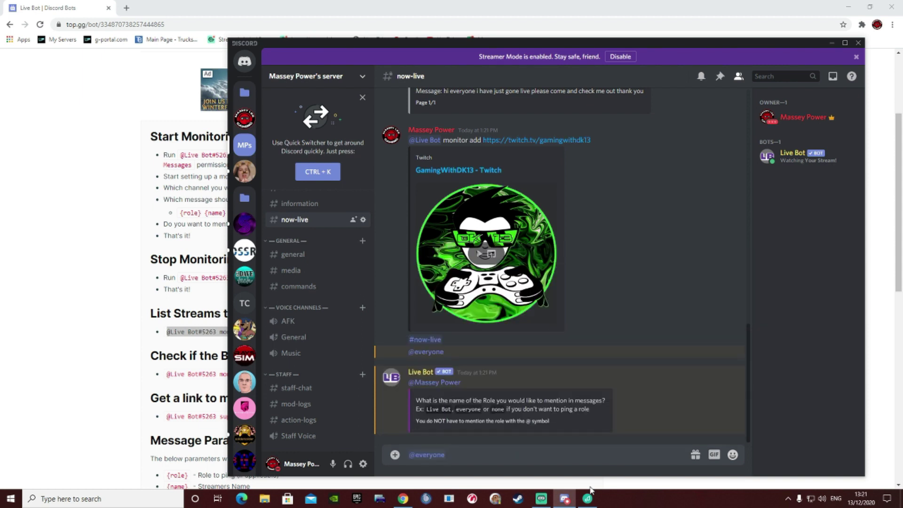
pyautogui.press('Return')
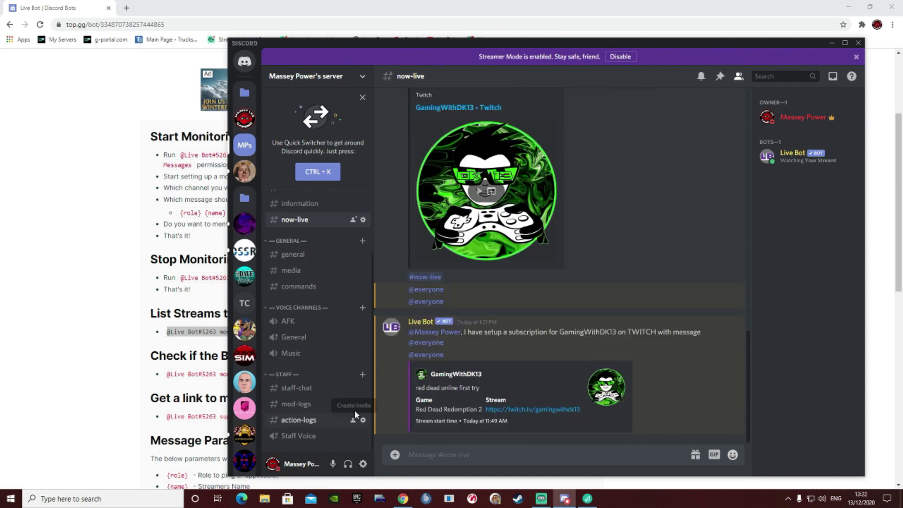
pyautogui.scroll(3, 345, 395)
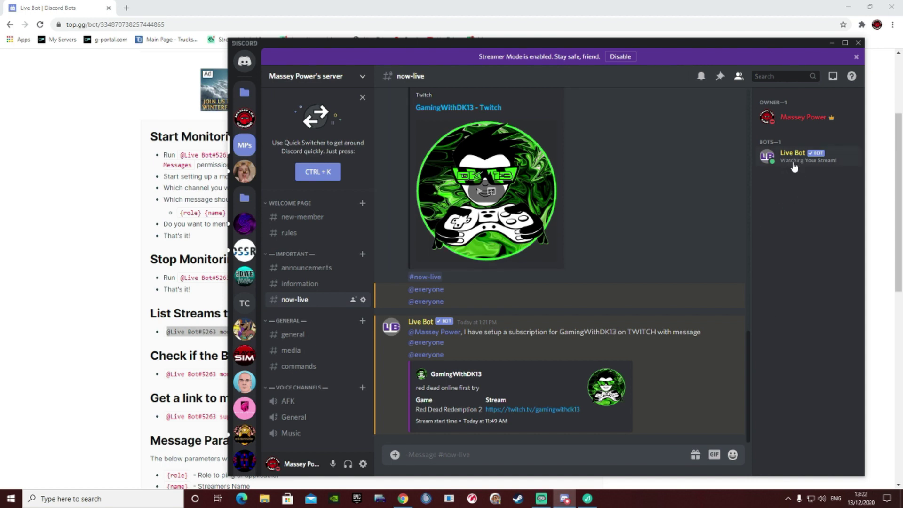
# Move Discord off screen and minimize the browser to reveal the desktop
pyautogui.moveTo(488, 211)
pyautogui.moveTo(495, 42); pyautogui.dragTo(902, 43)
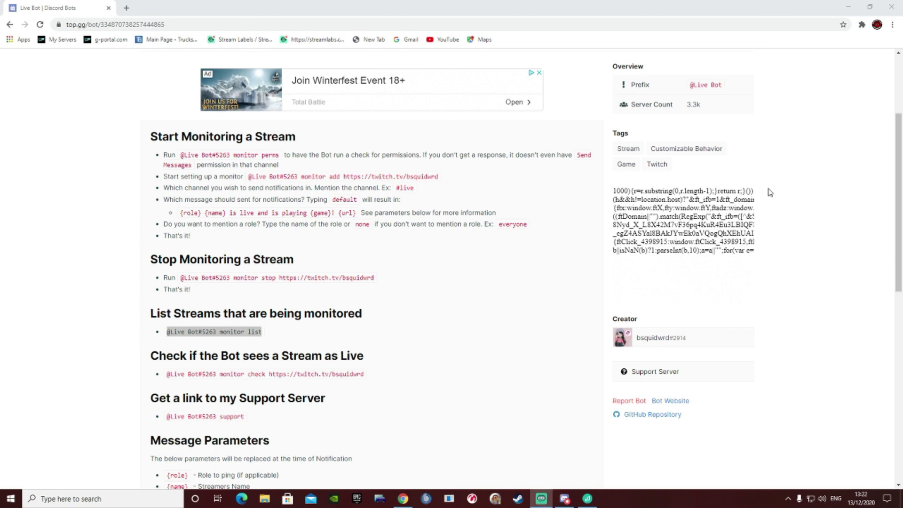
pyautogui.scroll(3, 783, 303)
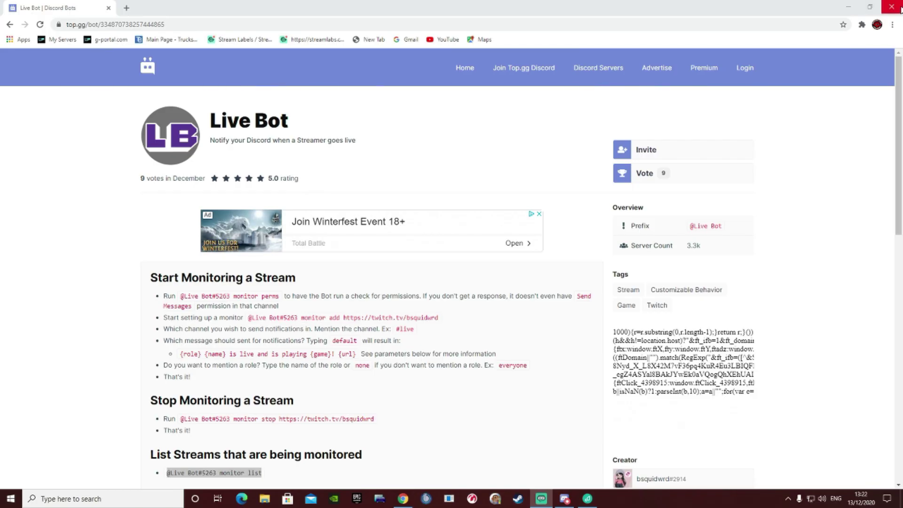
pyautogui.click(849, 7)
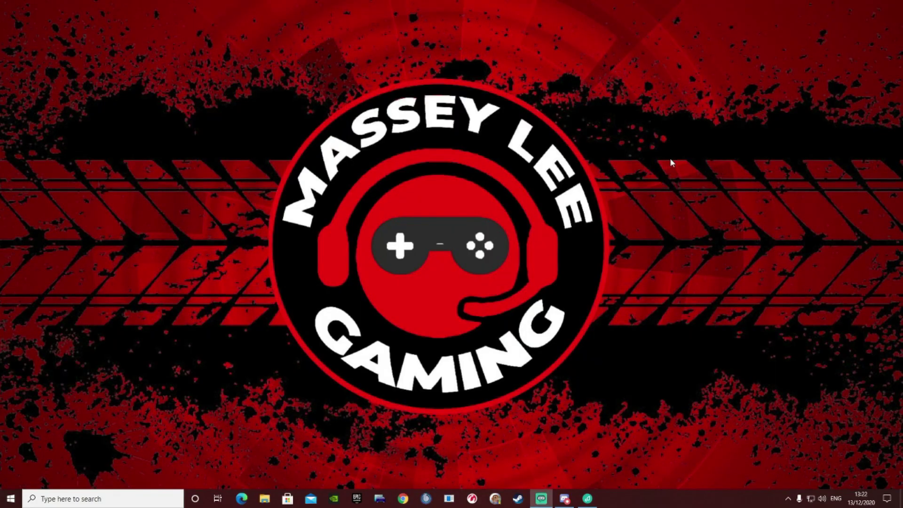